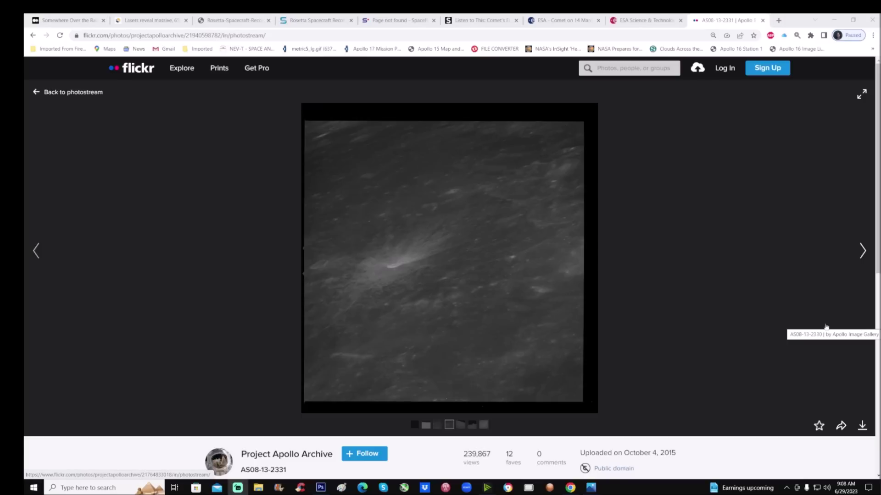
View the Project Apollo Archive photo AS08-13-2331 enlarged in full screen.
click(861, 94)
key(F11)
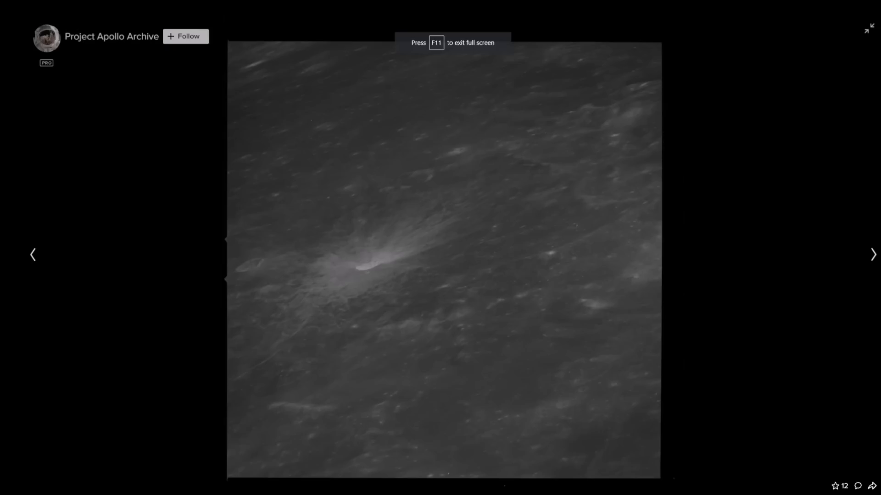
click(241, 365)
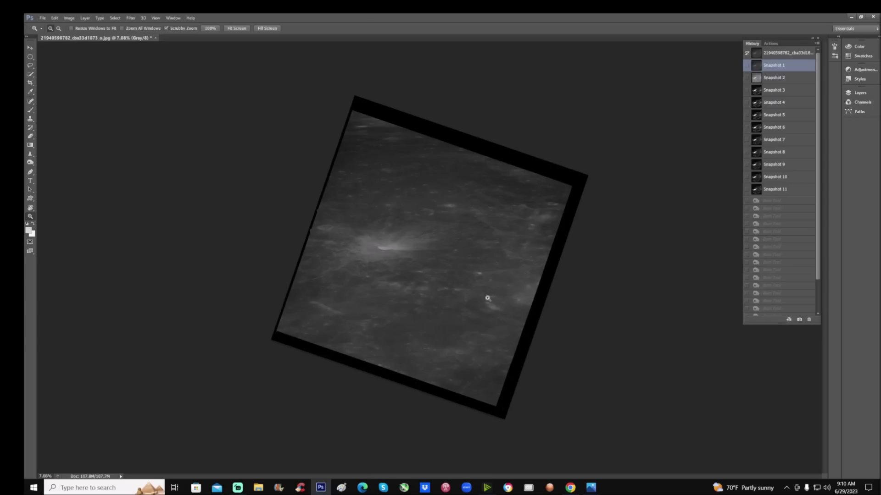
In Photoshop, examine the terrain below the bright ray crater in the unenhanced Snapshot 1 at several magnifications.
drag(488, 300, 511, 311)
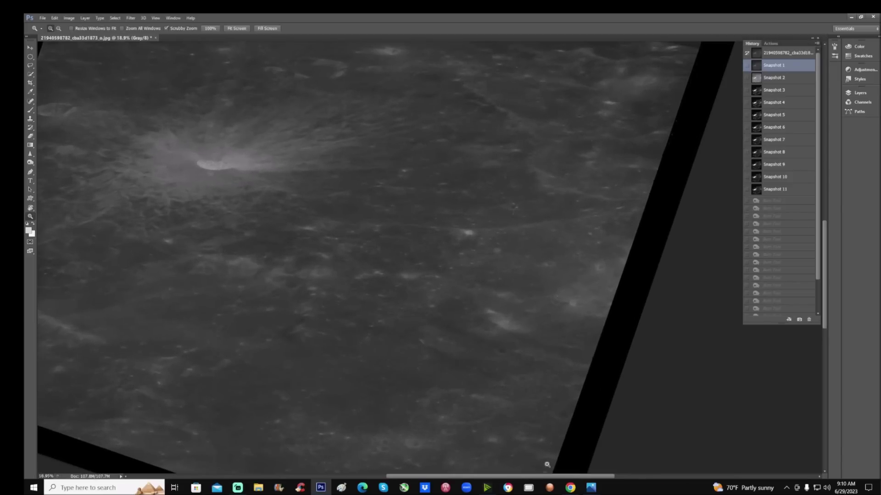
scroll(547, 462, left, 5)
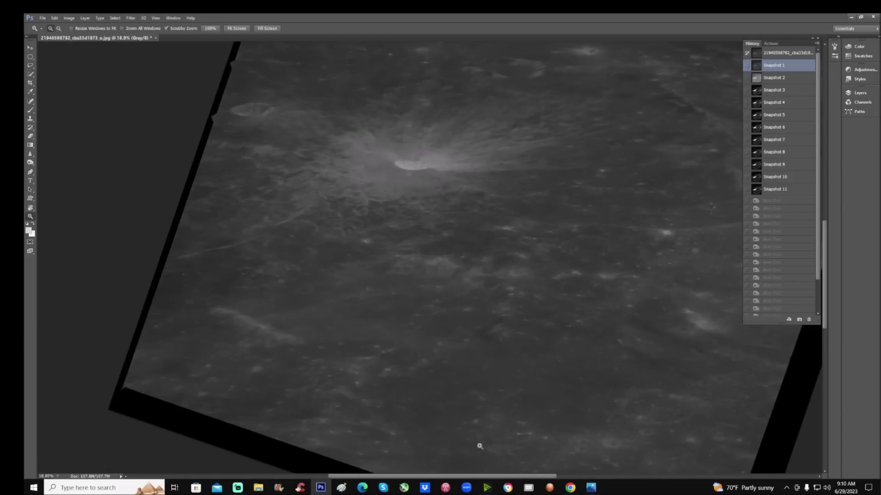
scroll(459, 376, up, 3)
drag(420, 322, 440, 302)
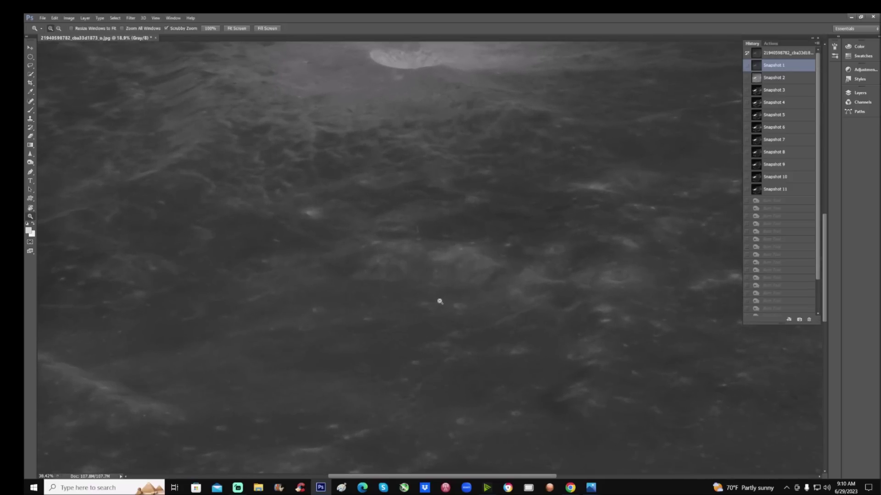
drag(505, 480, 487, 478)
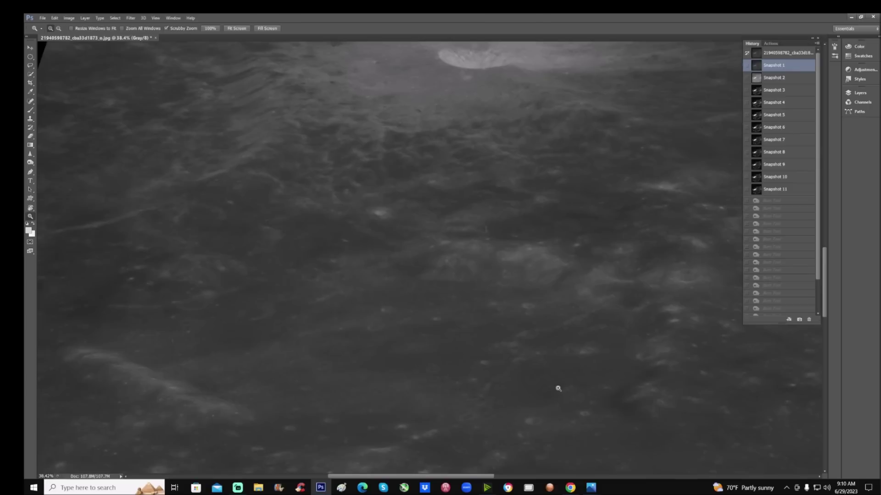
drag(521, 305, 494, 330)
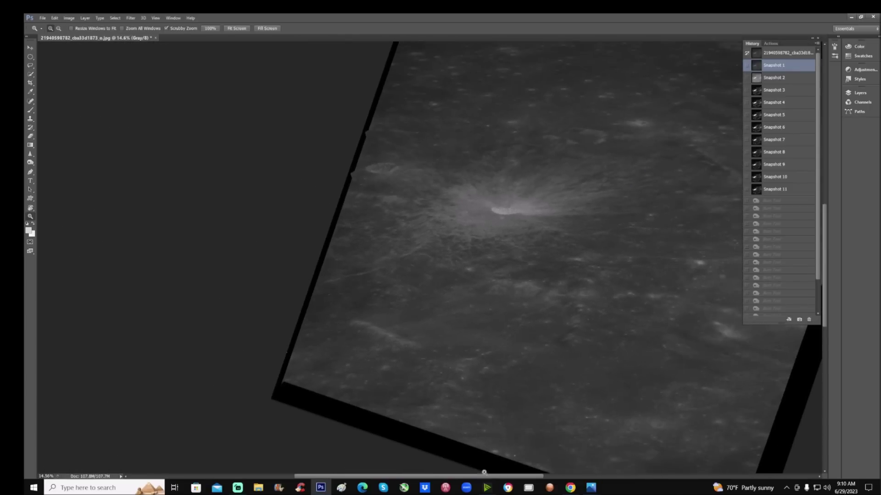
Examine the bright crater, its rays and the surface just below it up close, ending with the whole image in view.
drag(489, 478, 510, 482)
drag(487, 353, 440, 216)
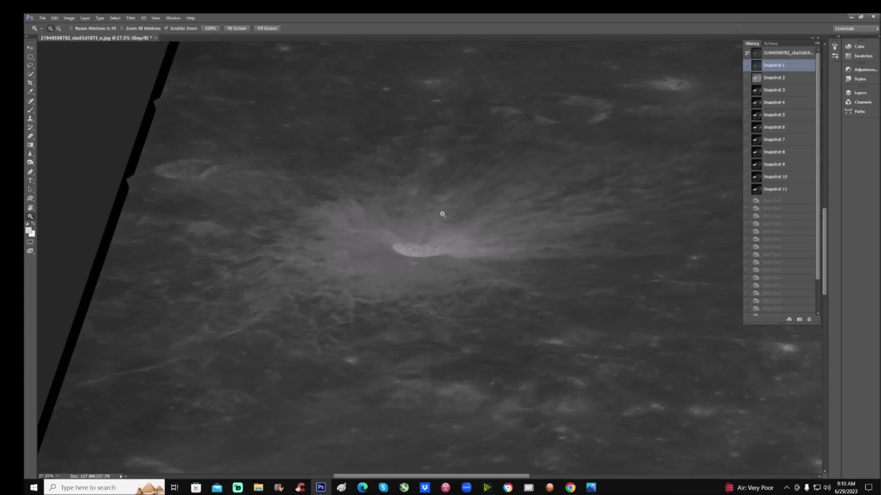
drag(471, 208, 490, 186)
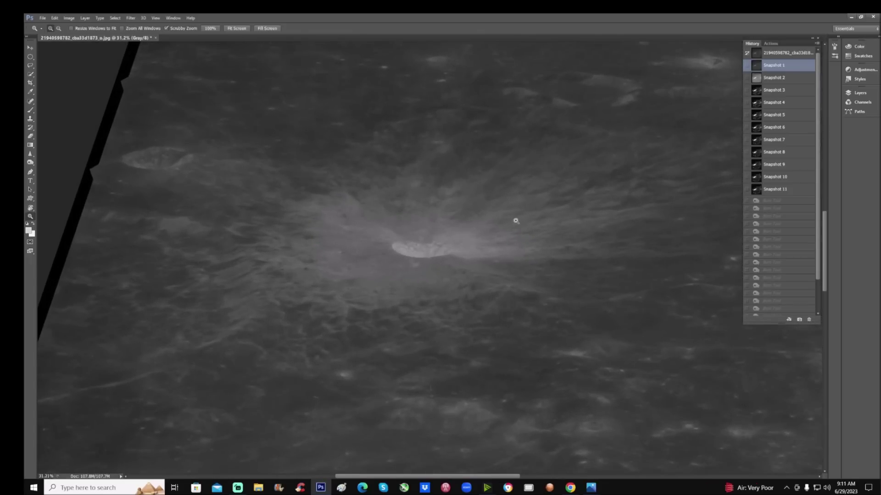
alt+click(524, 220)
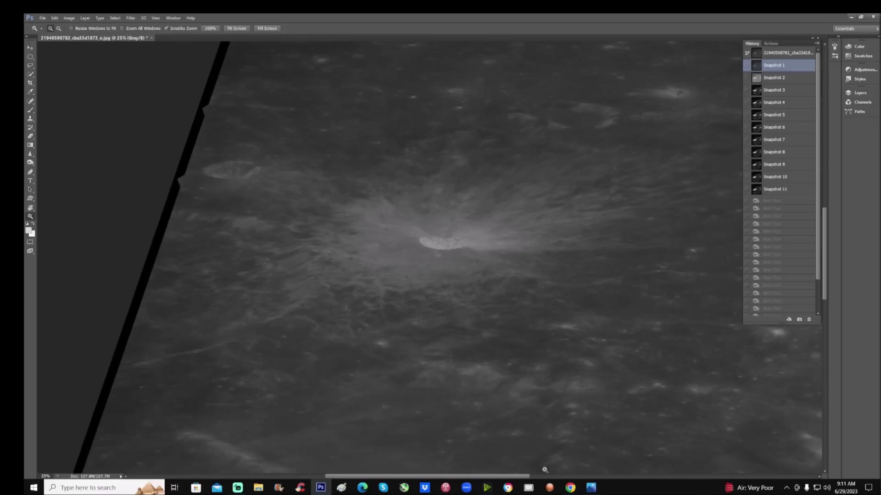
scroll(556, 434, down, 3)
drag(561, 392, 578, 352)
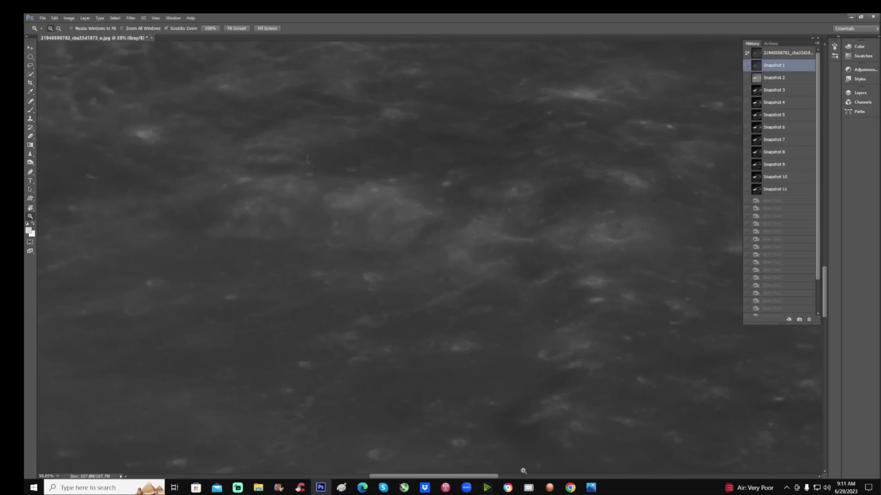
drag(494, 476, 479, 477)
scroll(494, 421, up, 4)
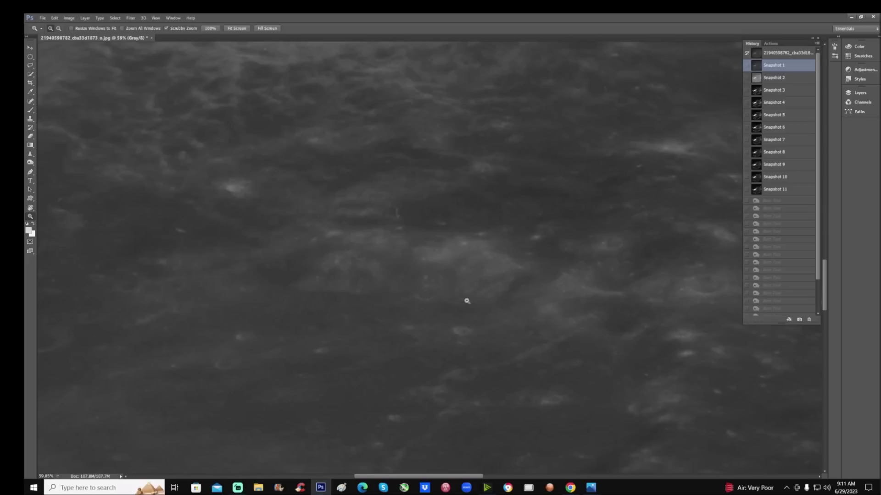
drag(480, 254, 429, 321)
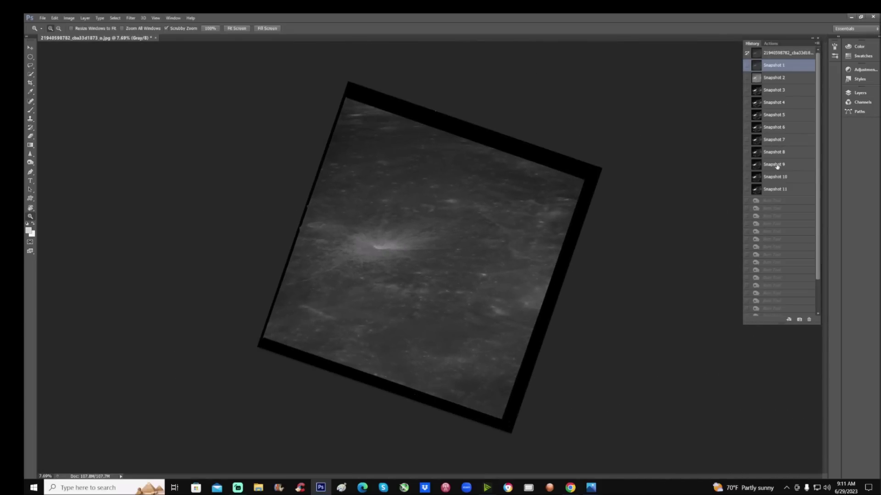
Compare Snapshot 9 with the arrow-marked Snapshot 10 and inspect the marked features near the terrain's upper right edge.
click(776, 164)
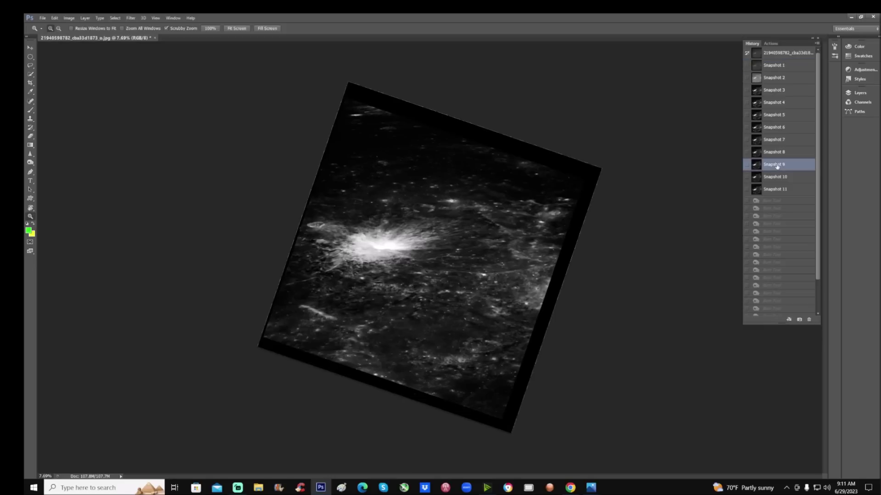
click(775, 177)
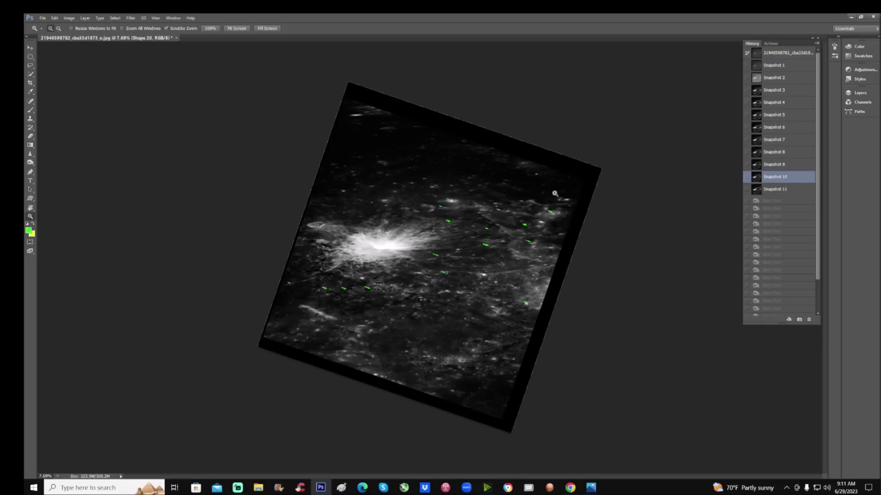
drag(560, 202, 569, 275)
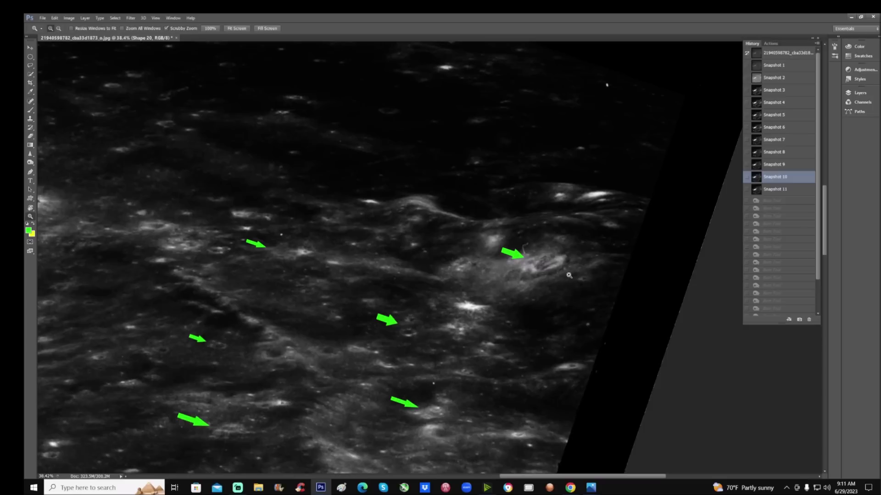
scroll(539, 296, up, 2)
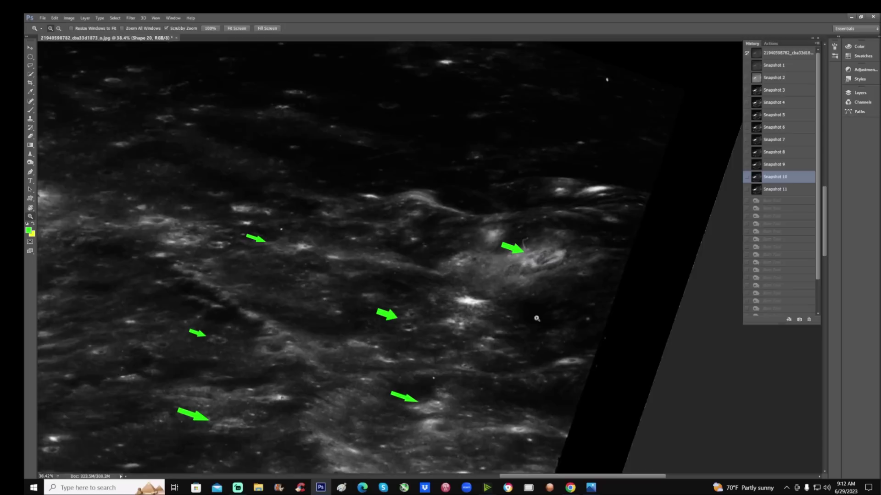
scroll(564, 301, down, 1)
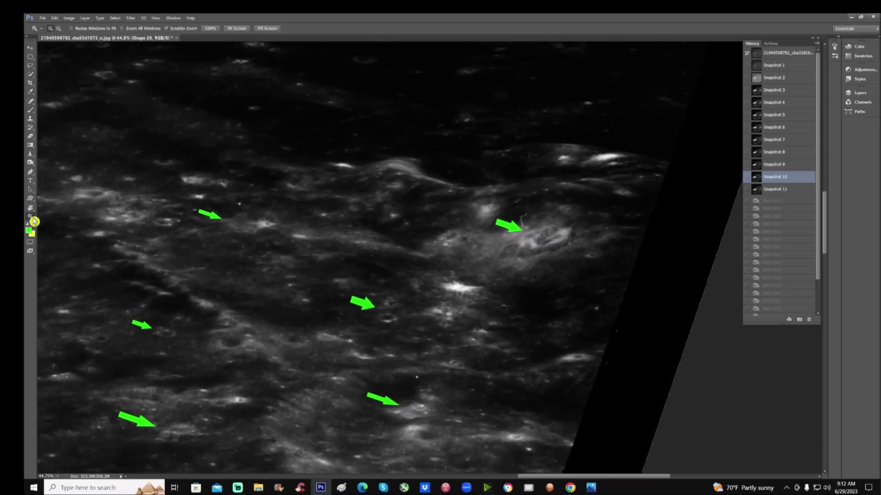
On the arrow-free Snapshot 9, brush a green arrow and a circle around the bright formation near the terrain's right edge, and restore Snapshot 10.
click(30, 110)
key(ctrl+alt+z)
mouse_move(476, 201)
mouse_down()
mouse_move(515, 214)
mouse_move(507, 209)
mouse_up()
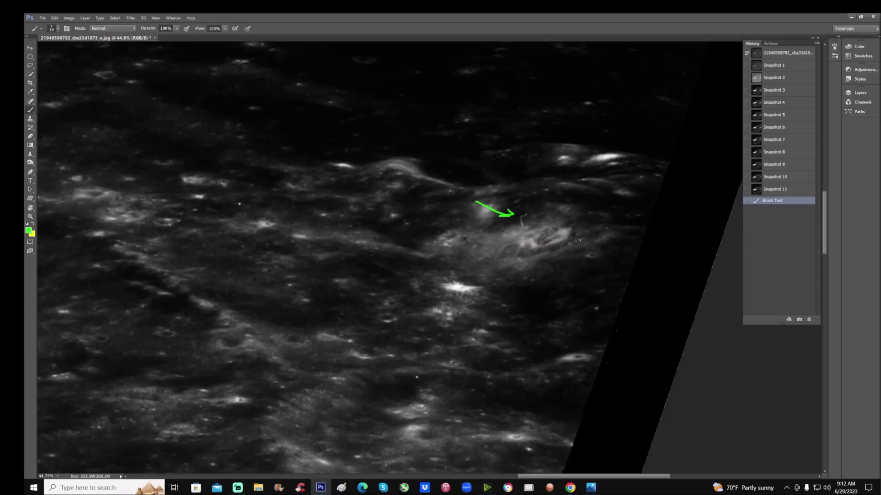
mouse_move(556, 215)
mouse_down()
mouse_move(507, 233)
mouse_move(493, 261)
mouse_move(555, 268)
mouse_move(584, 249)
mouse_move(587, 228)
mouse_move(548, 215)
mouse_up()
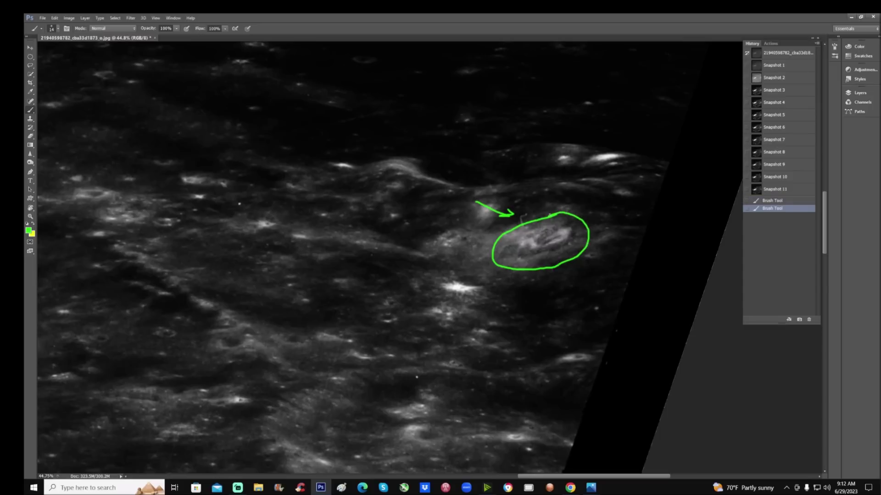
click(789, 177)
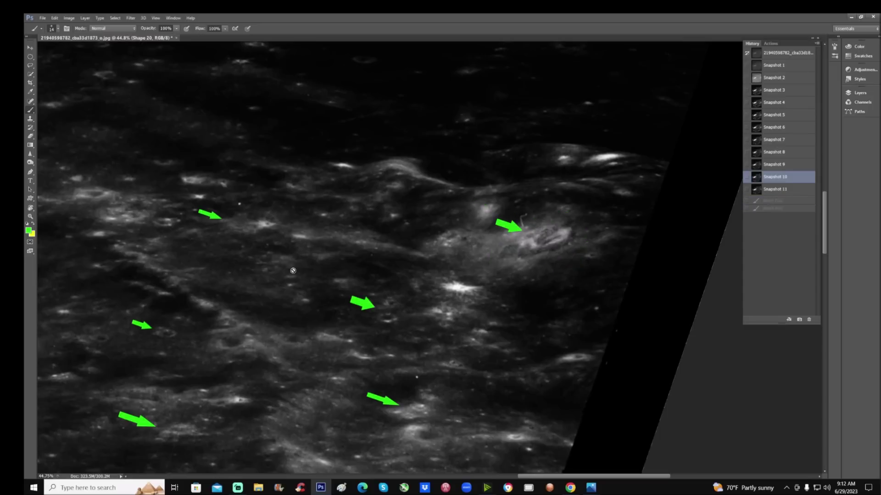
On Snapshot 9, brush a green circle and two arrows marking the bright patch above the diagonal ridge, and return to Snapshot 10.
drag(527, 477, 486, 474)
key(ctrl+alt+z)
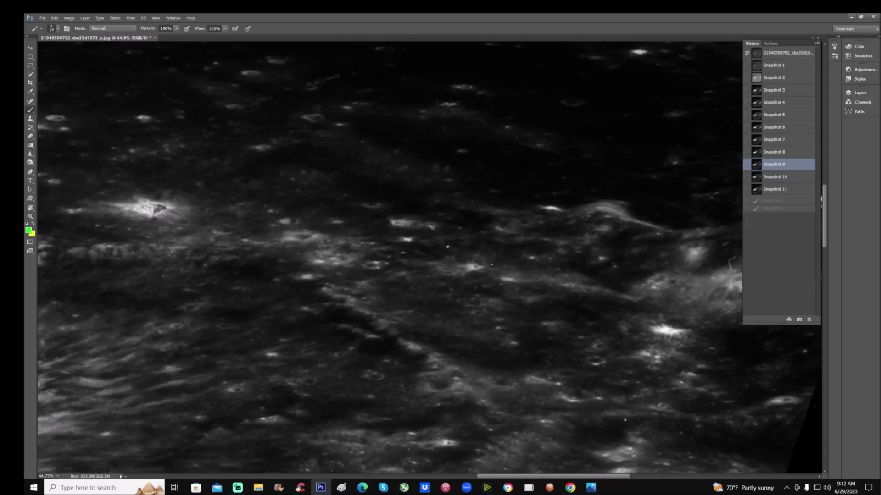
key(ctrl+plus)
key(ctrl+plus)
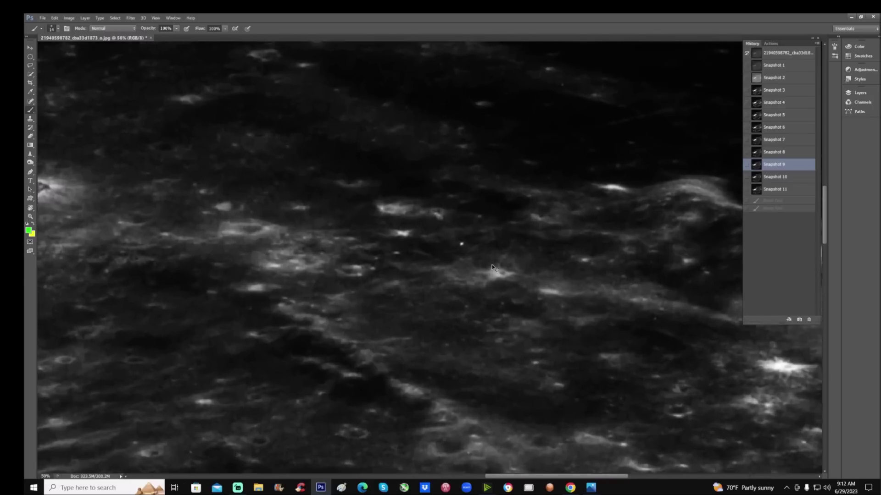
mouse_move(486, 249)
mouse_down()
mouse_move(436, 246)
mouse_move(426, 262)
mouse_move(432, 301)
mouse_move(485, 313)
mouse_move(501, 252)
mouse_move(484, 246)
mouse_up()
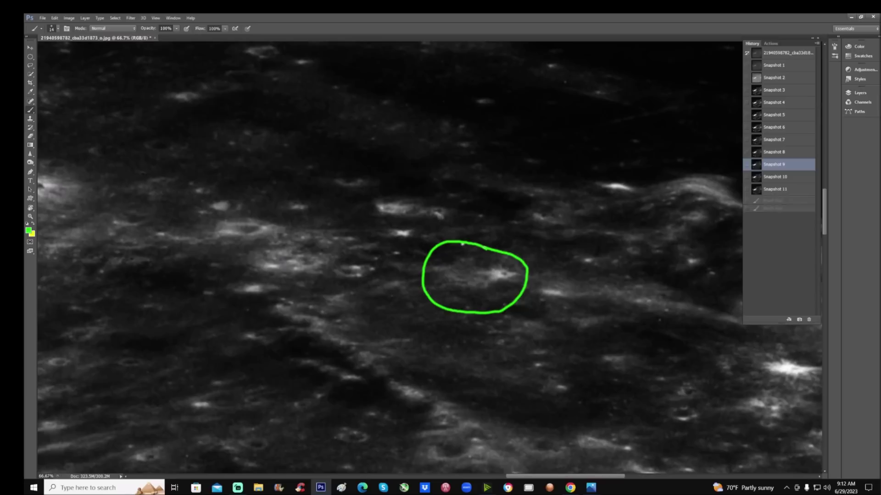
mouse_move(471, 207)
mouse_down()
mouse_move(460, 254)
mouse_move(472, 247)
mouse_up()
mouse_move(527, 231)
mouse_down()
mouse_move(511, 265)
mouse_move(519, 263)
mouse_up()
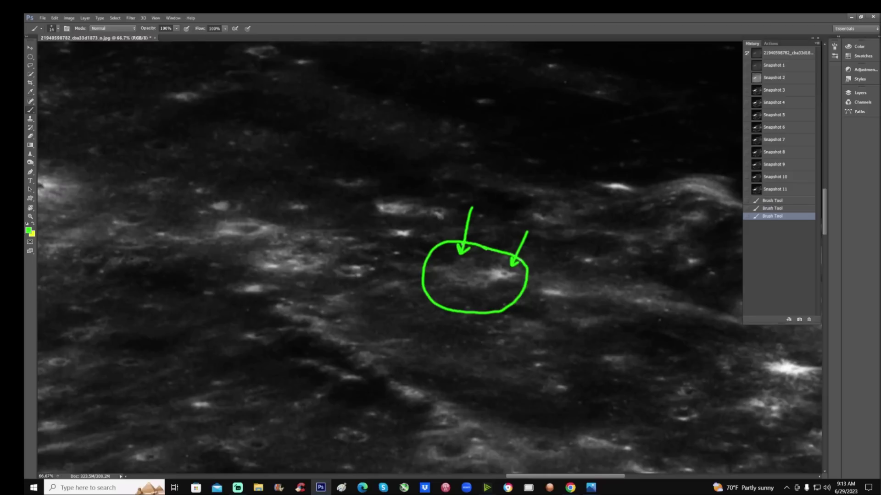
click(792, 177)
On Snapshot 9, brush two green arrows pointing at the pair of small craters beside the bright spot, and return to Snapshot 10.
scroll(634, 283, down, 3)
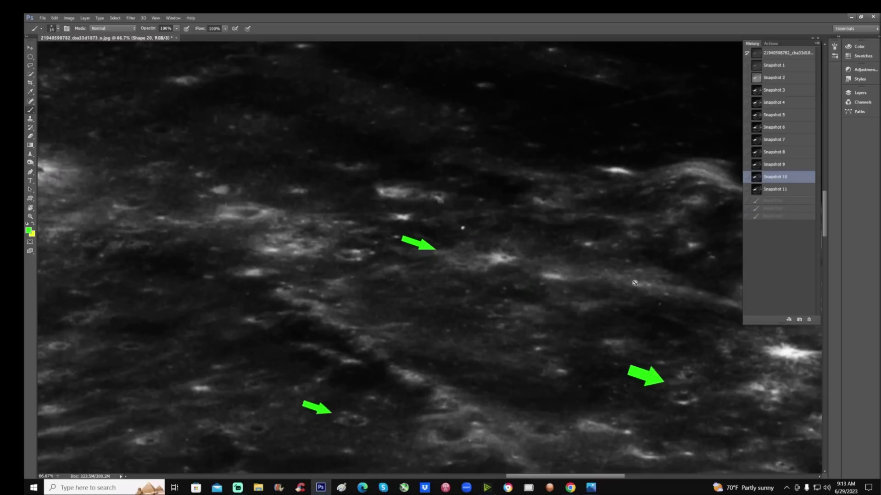
scroll(635, 283, down, 1)
drag(578, 477, 592, 477)
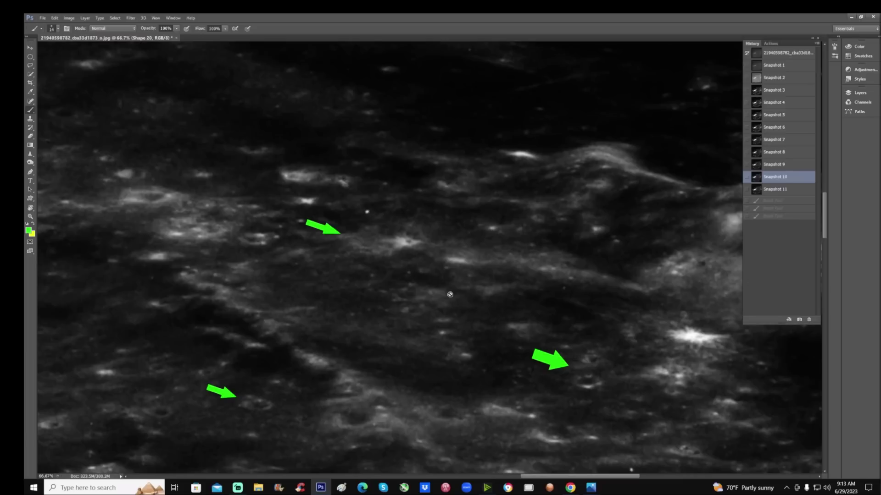
click(787, 166)
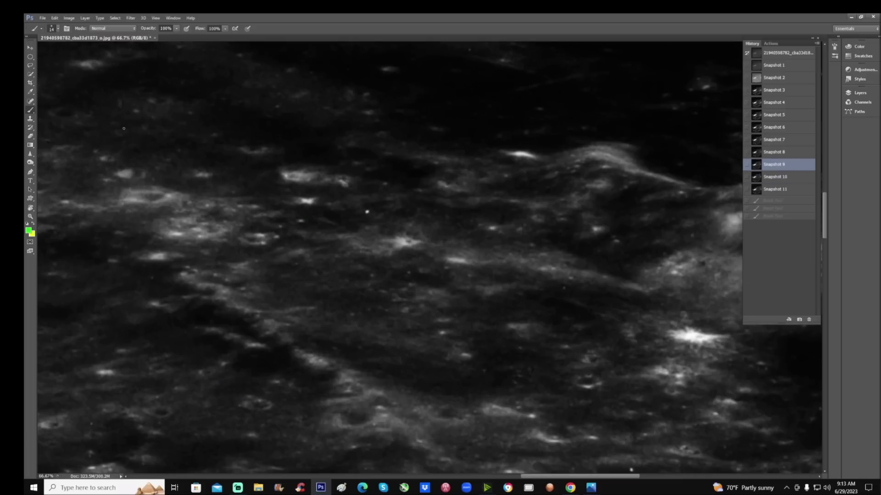
mouse_move(587, 316)
mouse_down()
mouse_move(588, 340)
mouse_move(595, 331)
mouse_up()
mouse_move(534, 386)
mouse_down()
mouse_move(571, 385)
mouse_move(560, 392)
mouse_up()
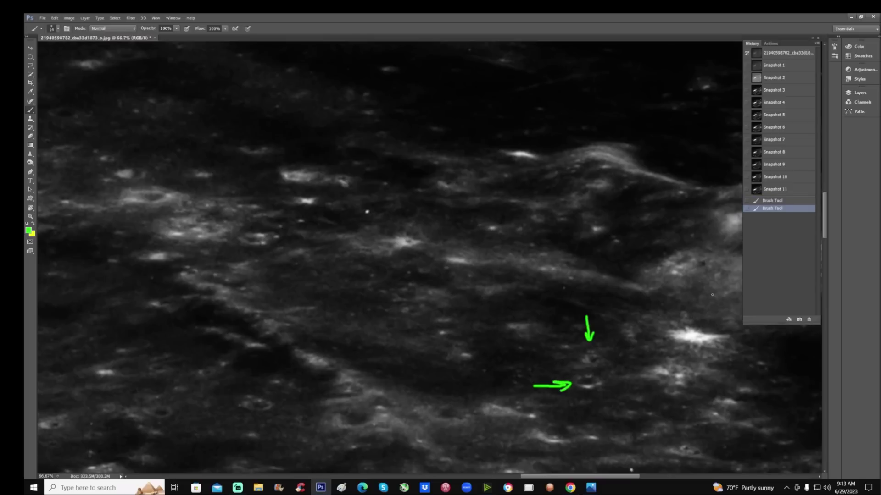
click(790, 175)
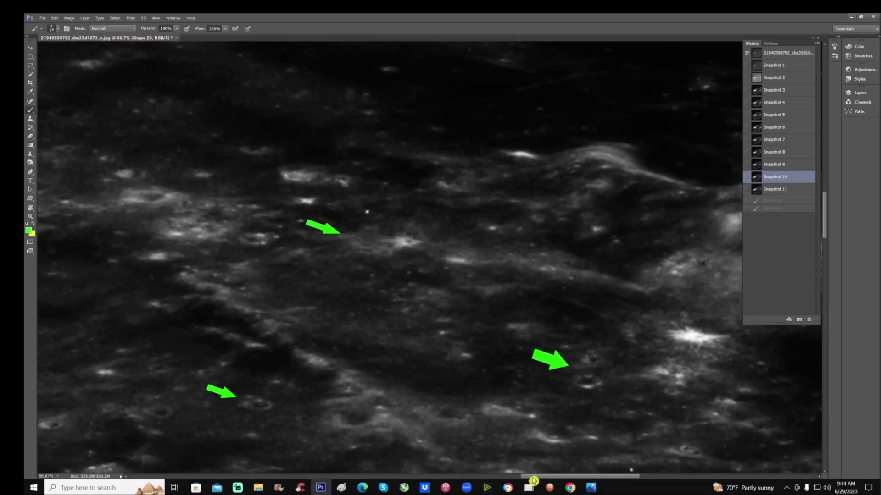
On Snapshot 9, circle the small ringed feature below the diagonal ridge in green, add a stroke inside the circle and undo that stroke.
drag(531, 477, 522, 479)
scroll(502, 422, down, 2)
scroll(501, 422, left, 3)
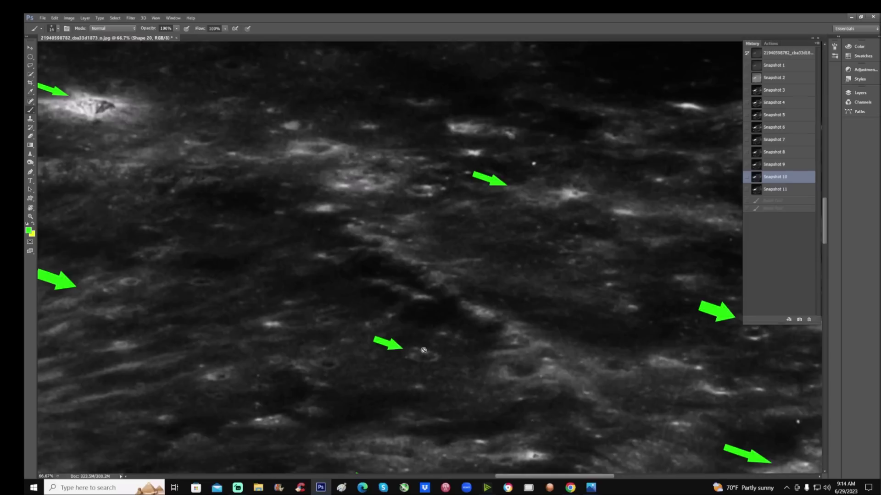
click(780, 165)
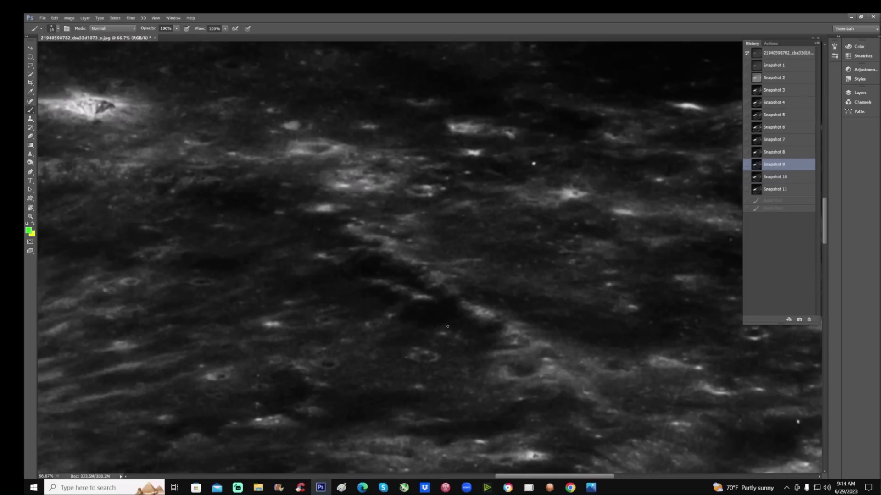
mouse_move(426, 334)
mouse_down()
mouse_move(393, 344)
mouse_move(407, 376)
mouse_move(442, 348)
mouse_move(418, 336)
mouse_up()
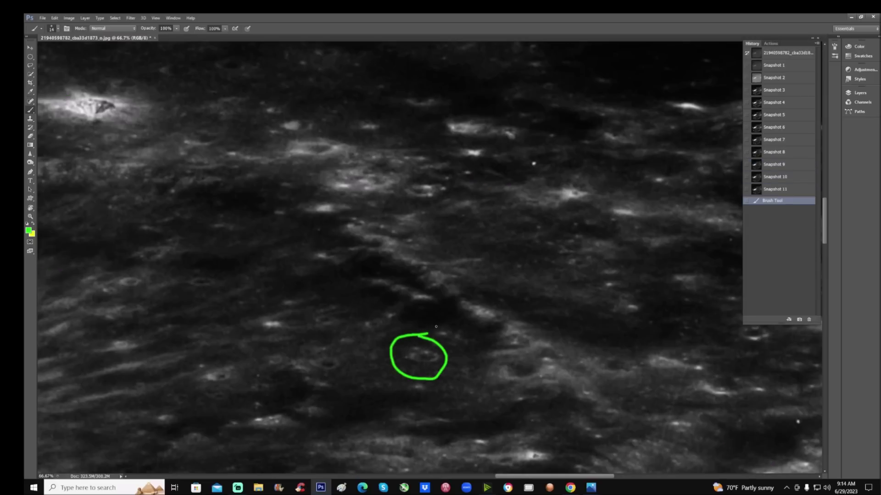
drag(417, 370, 421, 359)
key(ctrl+z)
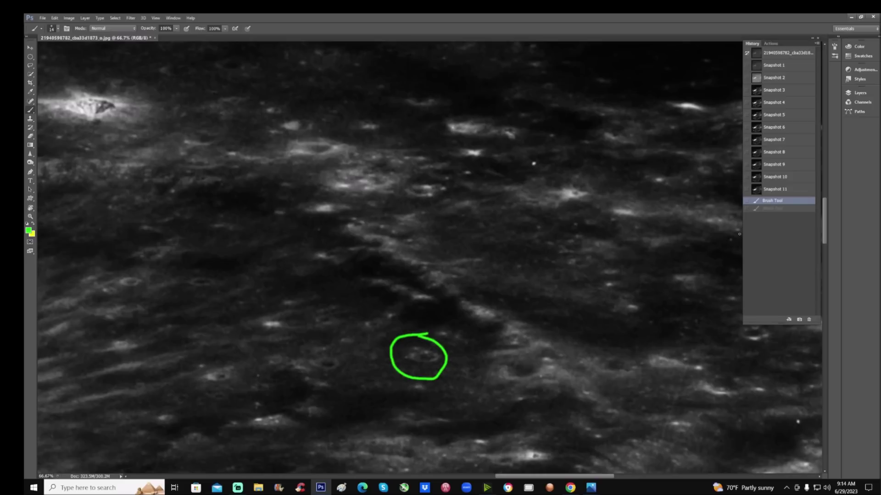
Restore Snapshot 10, examine the arrow-marked features toward the terrain's right edge, and compare the area with Snapshot 1.
click(775, 177)
drag(567, 477, 599, 476)
scroll(672, 387, down, 2)
scroll(672, 388, down, 2)
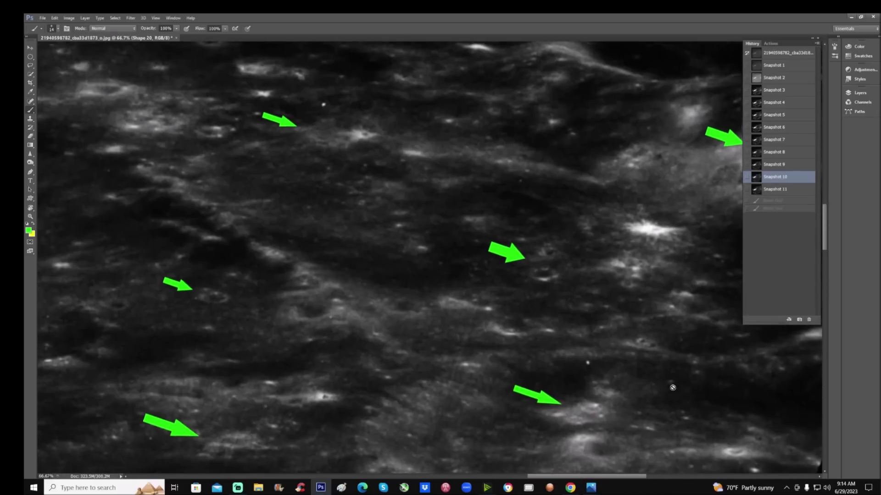
drag(620, 477, 637, 478)
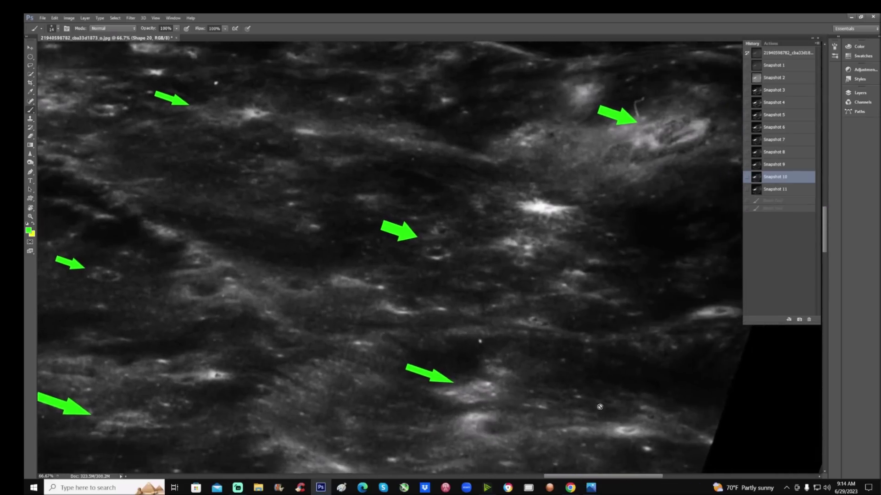
scroll(520, 384, down, 4)
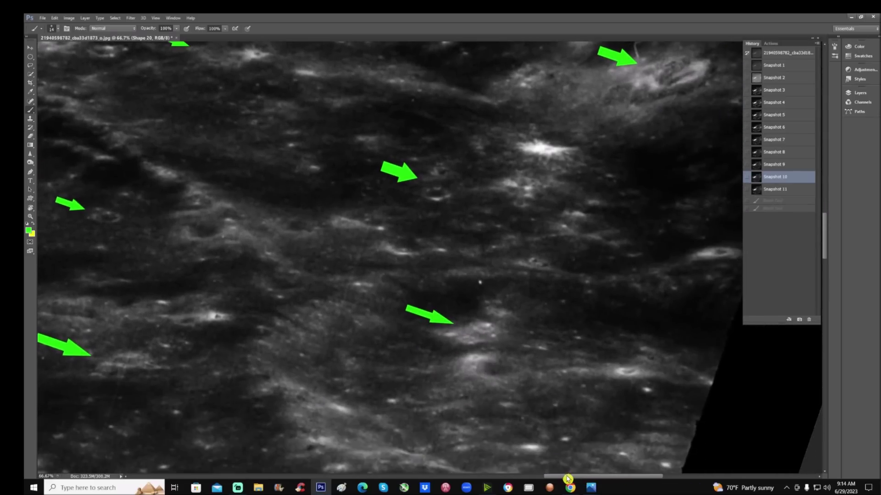
drag(567, 477, 571, 476)
scroll(556, 400, down, 1)
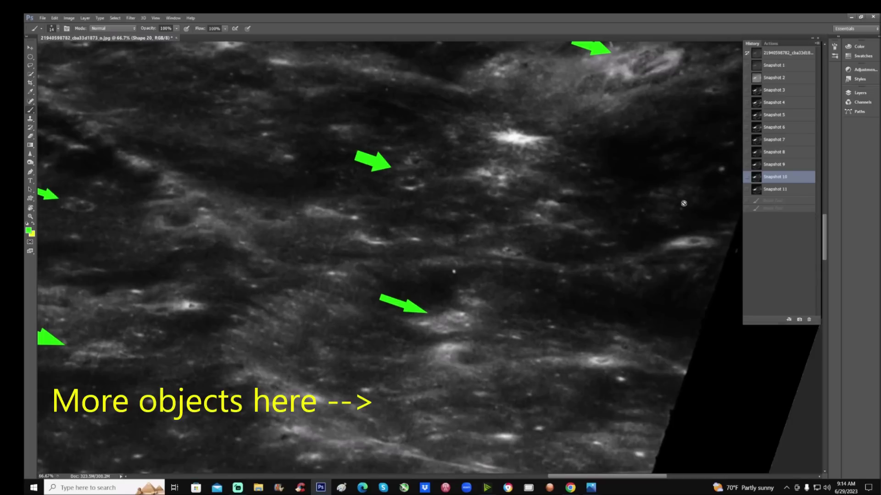
click(791, 70)
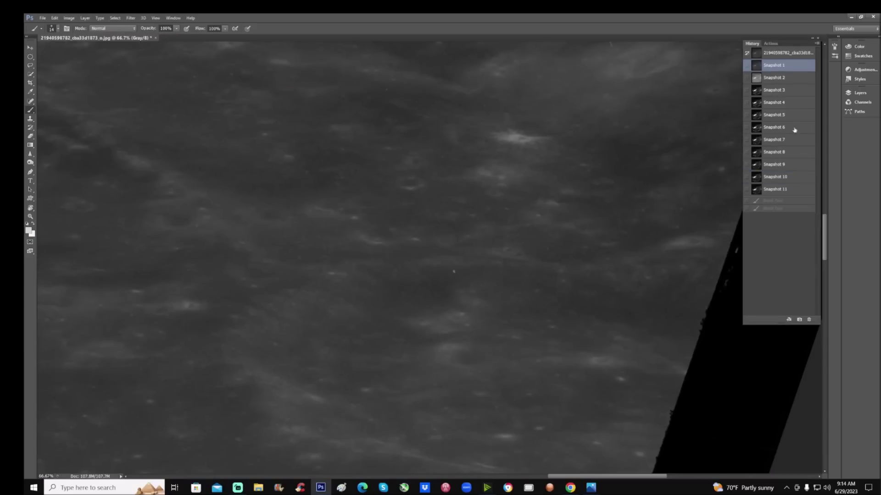
click(789, 177)
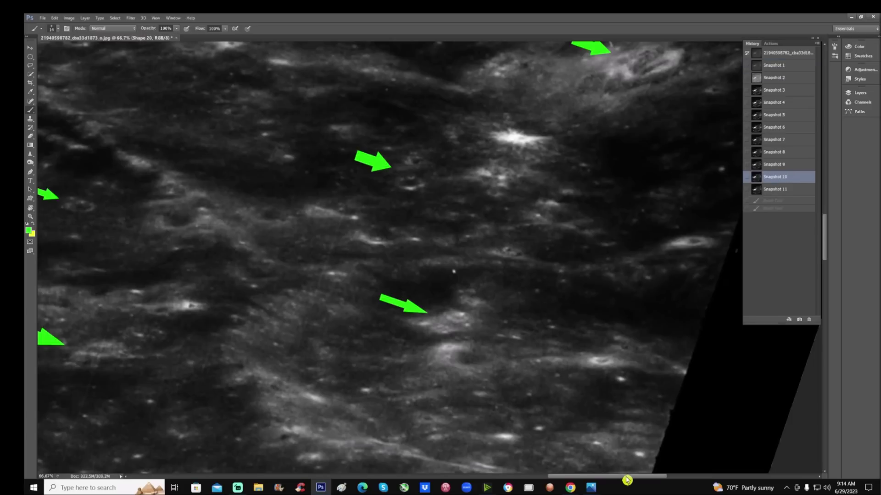
Examine the arrow-marked bright patch below the small ringed feature on Snapshot 10 at closer magnification.
drag(626, 478, 573, 473)
scroll(493, 408, down, 3)
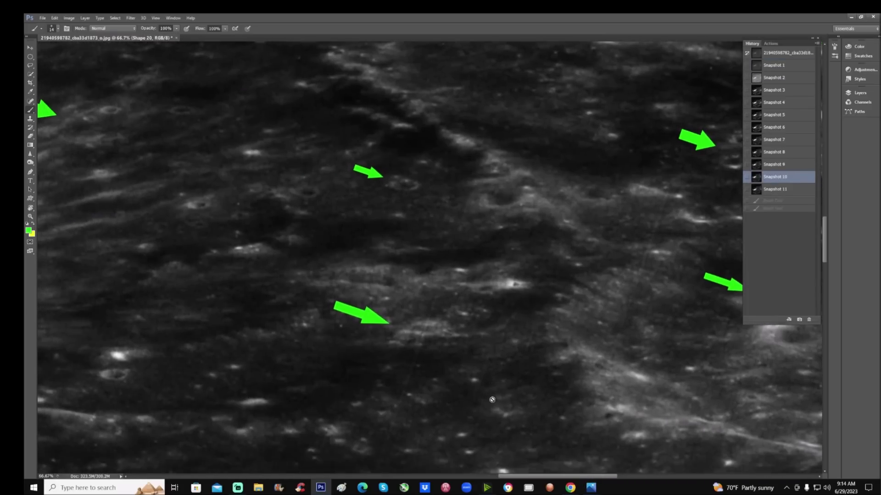
drag(531, 478, 524, 478)
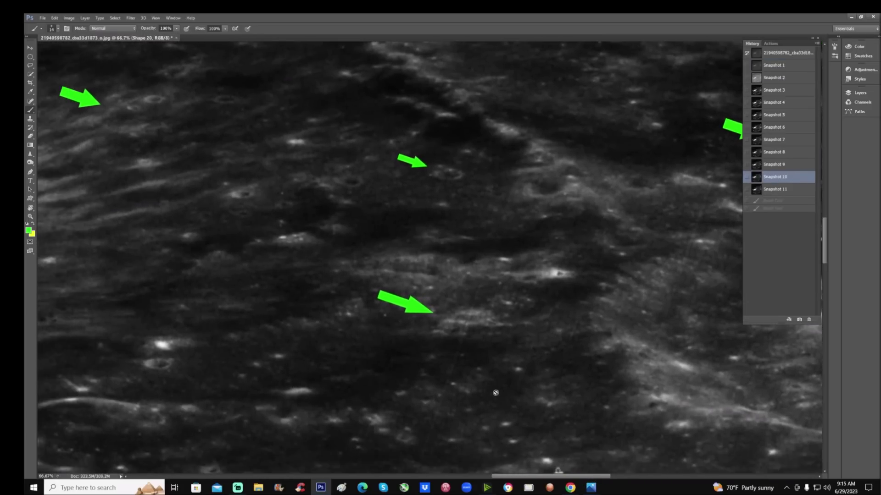
click(31, 217)
drag(493, 295, 579, 310)
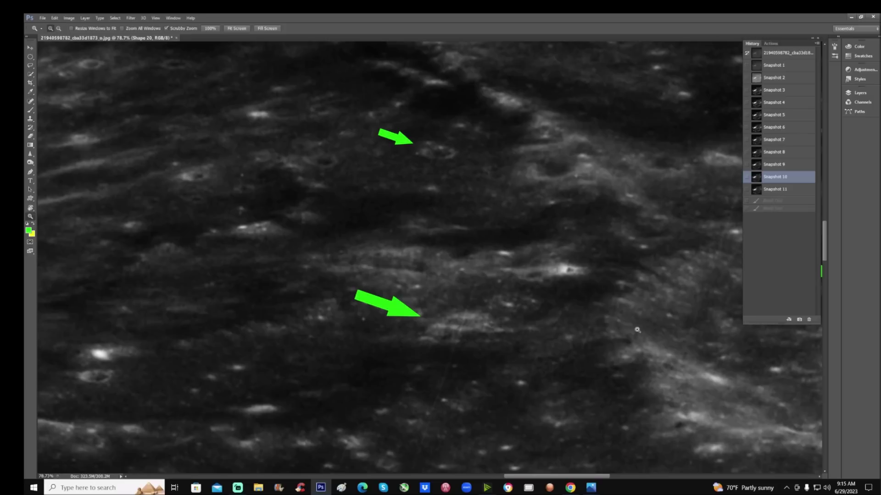
alt+click(569, 306)
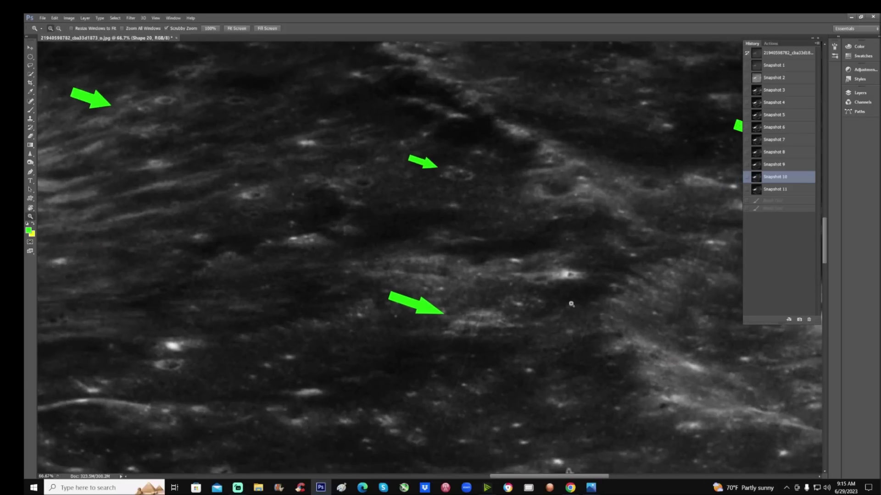
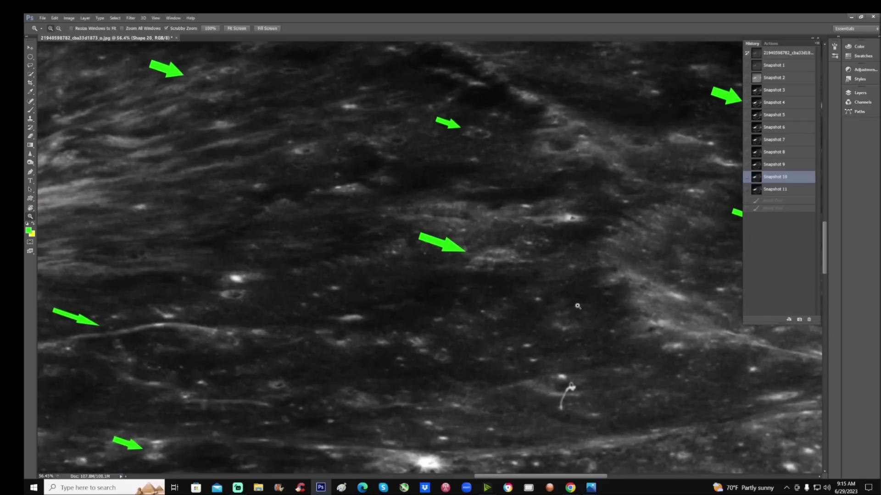
Examine the curved white object above the long bright line and the arrow-marked features around it.
scroll(524, 360, right, 4)
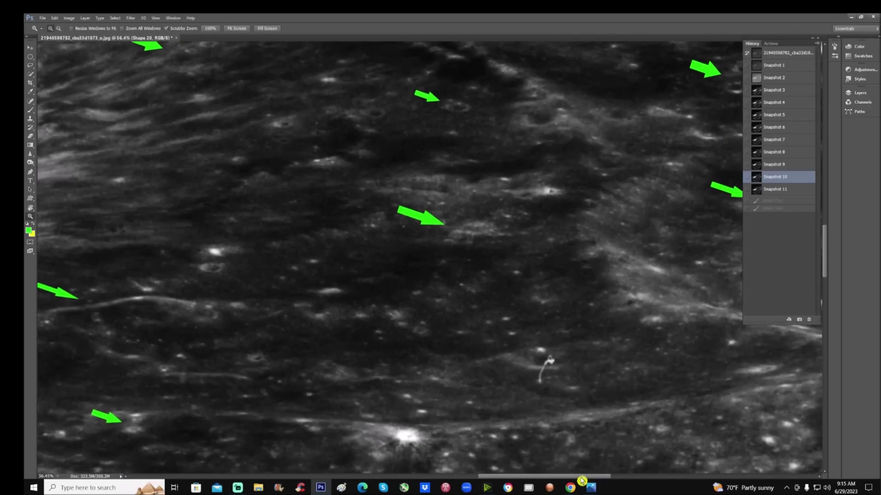
scroll(524, 360, down, 4)
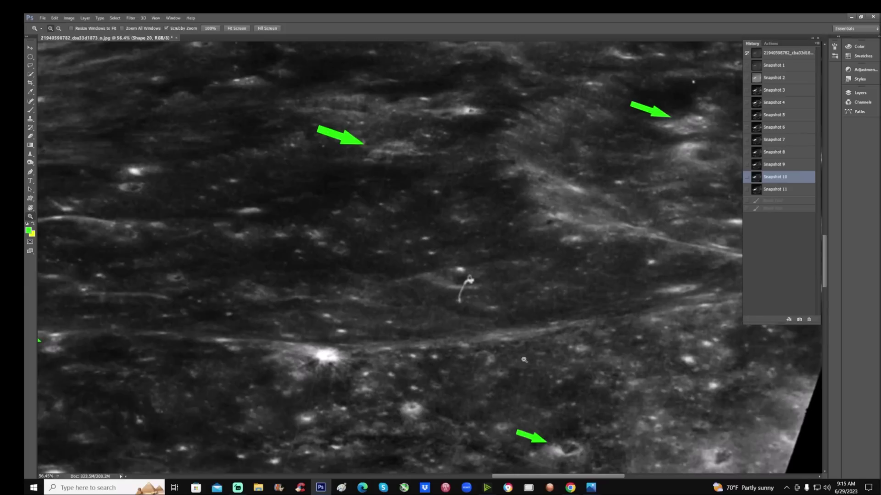
scroll(526, 296, down, 1)
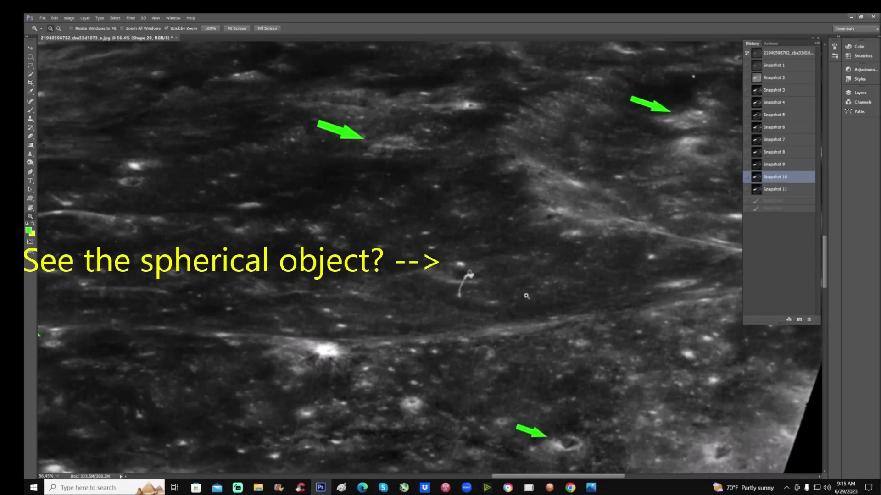
scroll(526, 295, up, 5)
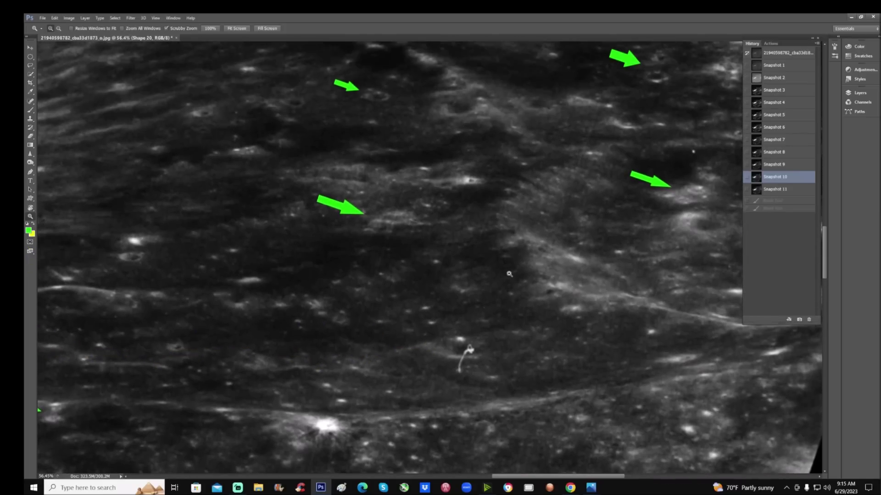
scroll(507, 257, up, 3)
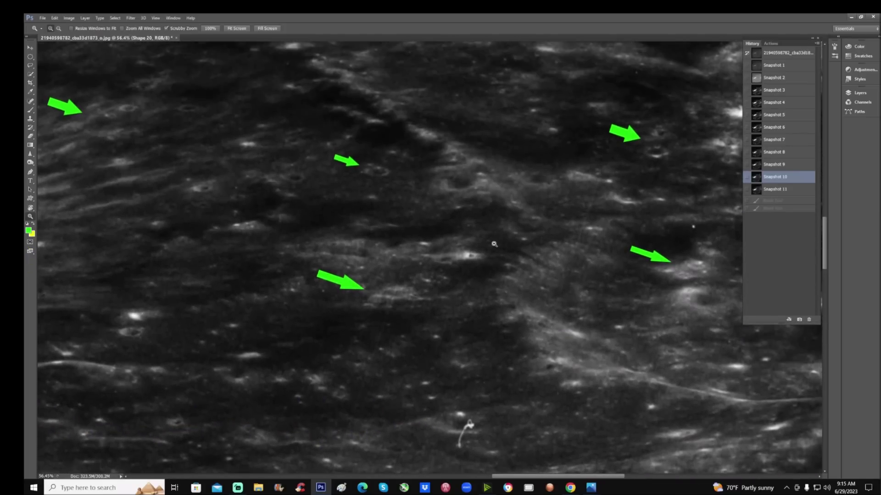
scroll(506, 227, up, 2)
scroll(505, 227, up, 1)
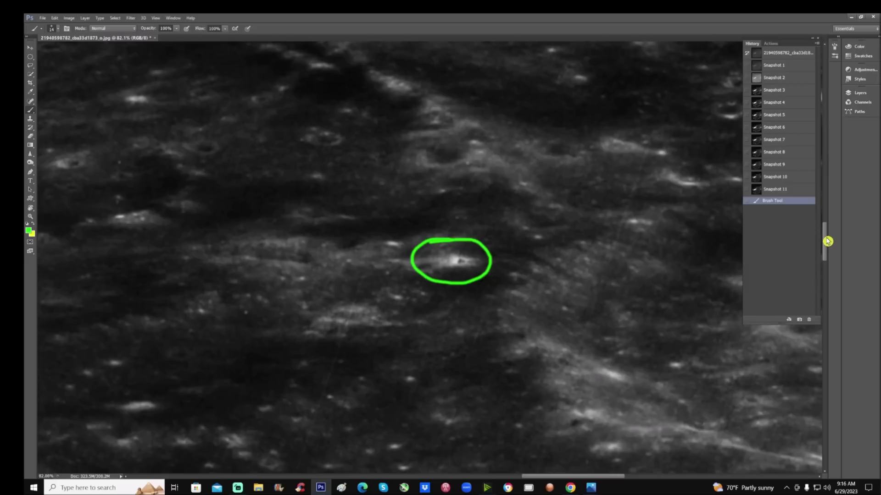
Discard the green circle around the bright spot by restoring Snapshot 9, and switch to Snapshot 10.
drag(828, 241, 825, 259)
click(796, 166)
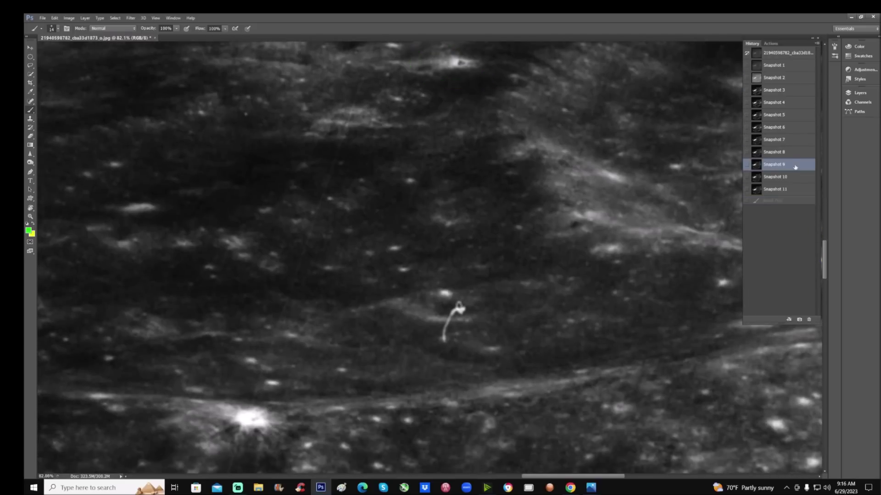
click(797, 177)
Examine the two arrow-marked craters below the curved white object, near the terrain's lower right edge.
mouse_move(540, 478)
mouse_down()
mouse_move(562, 478)
mouse_move(552, 478)
mouse_up()
scroll(565, 431, down, 3)
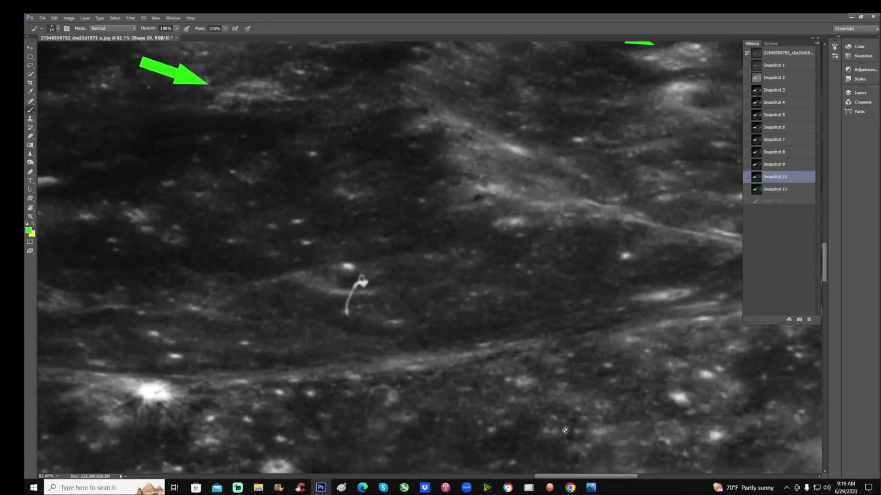
scroll(565, 429, down, 1)
drag(825, 266, 825, 285)
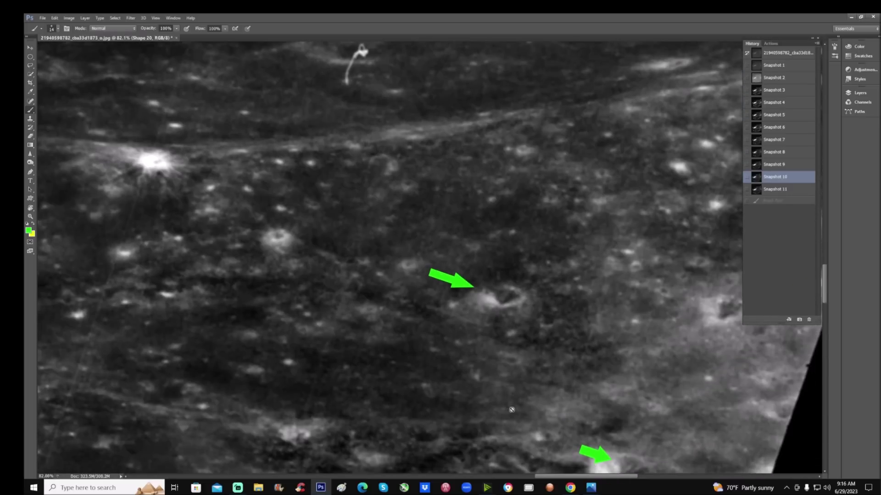
drag(578, 477, 585, 477)
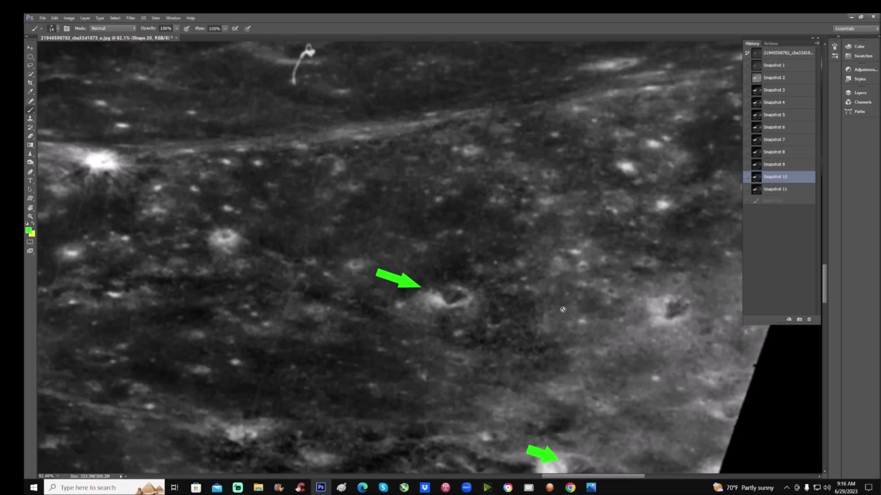
drag(826, 293, 825, 297)
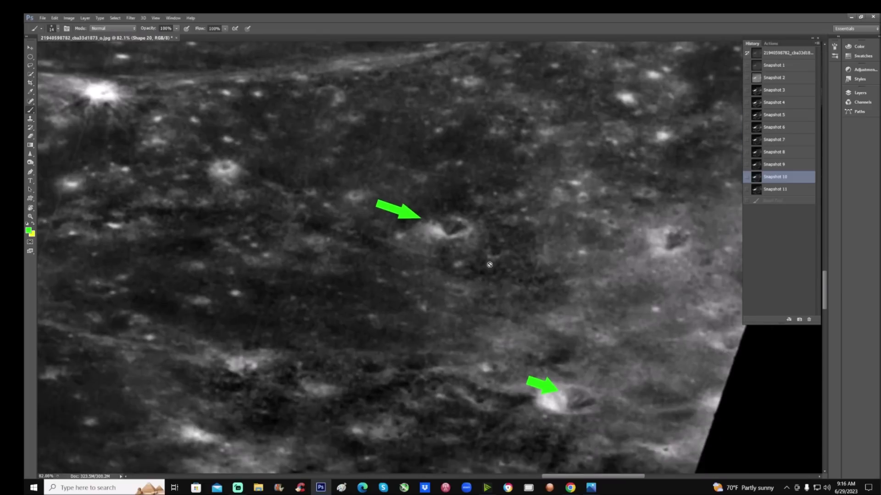
On Snapshot 9, brush a large green circle around the upper crater and a smaller one around its dark interior.
click(779, 164)
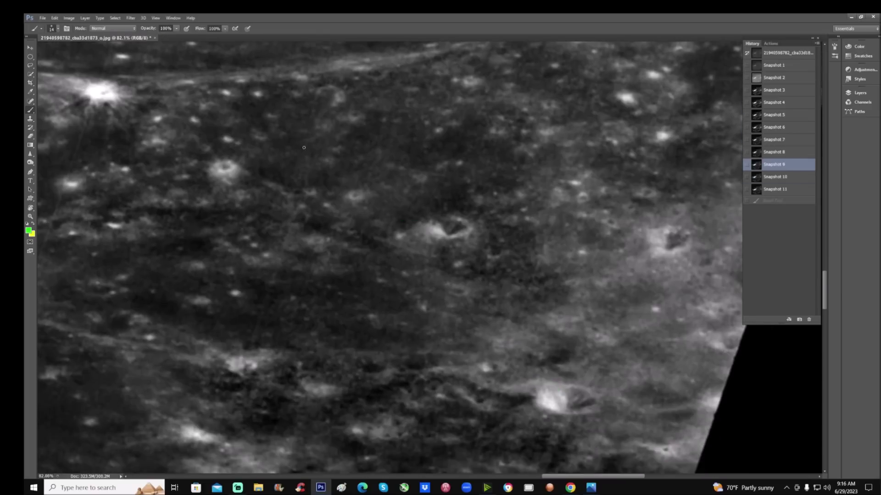
mouse_move(452, 198)
mouse_down()
mouse_move(415, 207)
mouse_move(427, 251)
mouse_move(488, 239)
mouse_move(441, 200)
mouse_up()
mouse_move(437, 236)
mouse_down()
mouse_move(467, 237)
mouse_move(473, 222)
mouse_move(457, 212)
mouse_move(433, 228)
mouse_up()
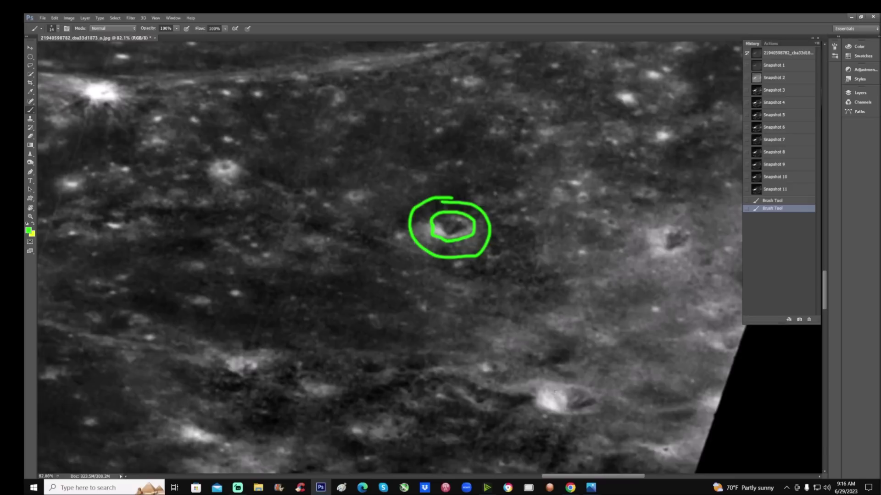
Brush a green arrow at the lower crater's bright side, outline its dark half in green, and undo the outline.
drag(503, 397, 535, 409)
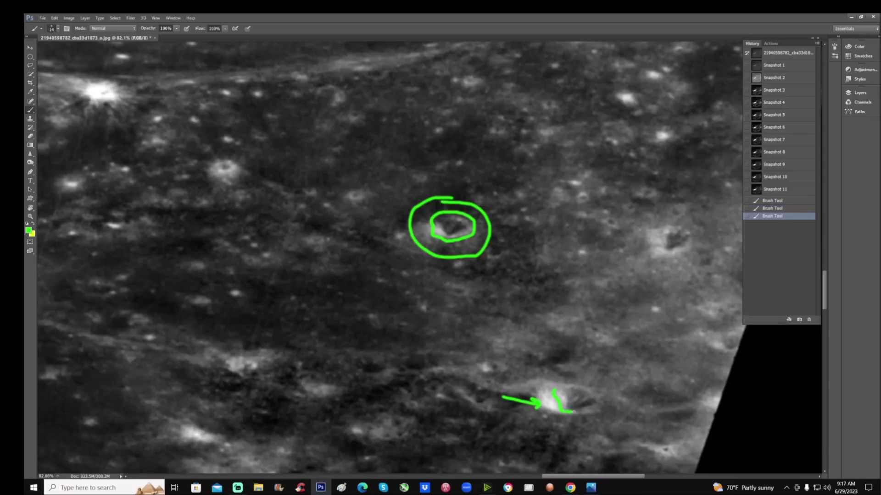
mouse_move(604, 387)
mouse_down()
mouse_move(561, 382)
mouse_move(554, 389)
mouse_up()
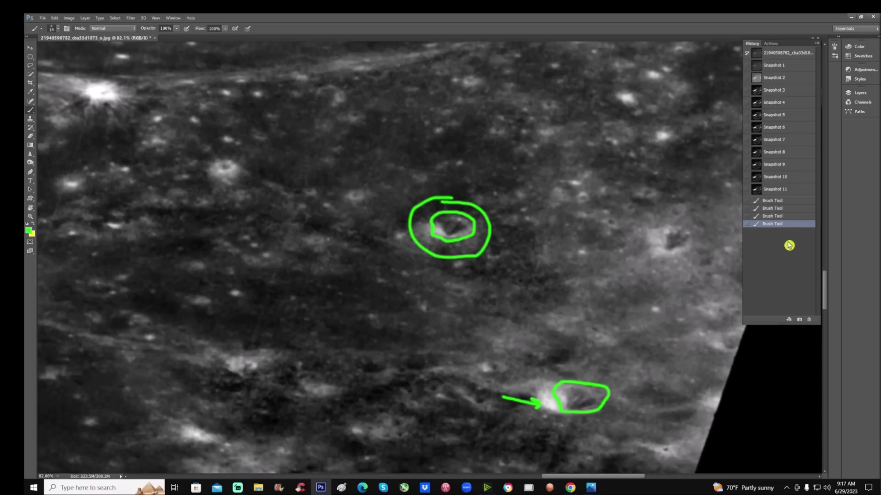
key(ctrl+z)
Brush two green arrows pointing up at the lower crater's bottom rim, add a small stroke at the rim, and undo that stroke.
scroll(656, 395, down, 1)
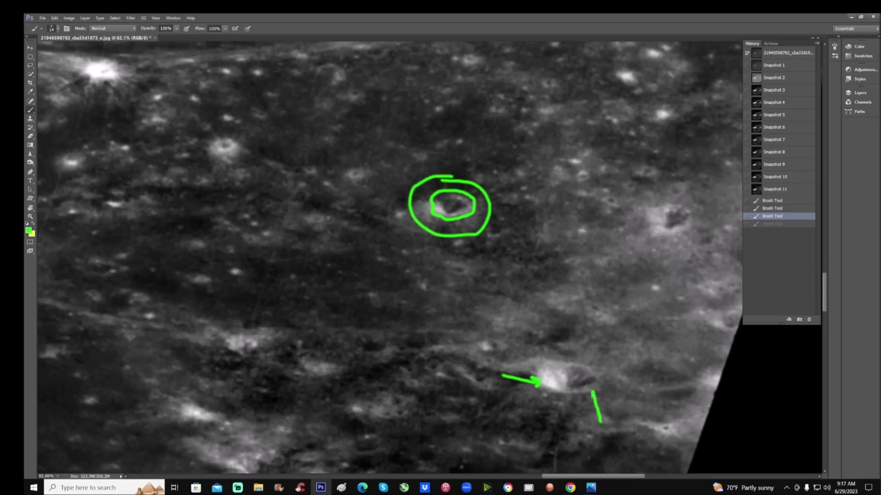
mouse_move(593, 393)
mouse_down()
mouse_move(601, 400)
mouse_move(567, 393)
mouse_up()
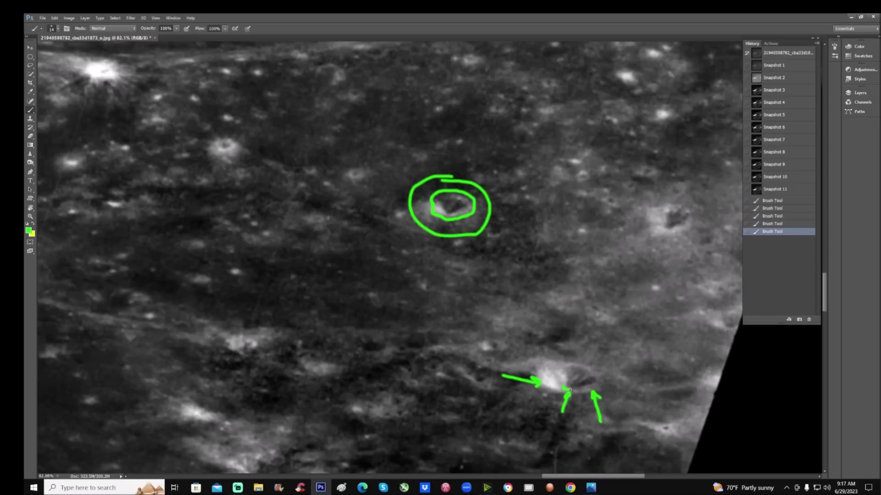
drag(569, 390, 568, 390)
click(790, 233)
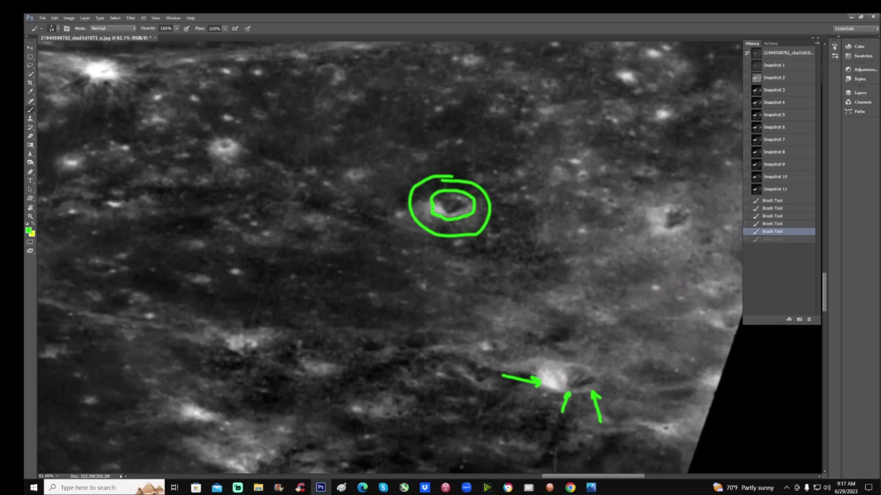
Circle the whole lower crater in green, and discard all brush markings by returning to Snapshot 10.
mouse_move(575, 346)
mouse_down()
mouse_move(555, 397)
mouse_move(572, 340)
mouse_up()
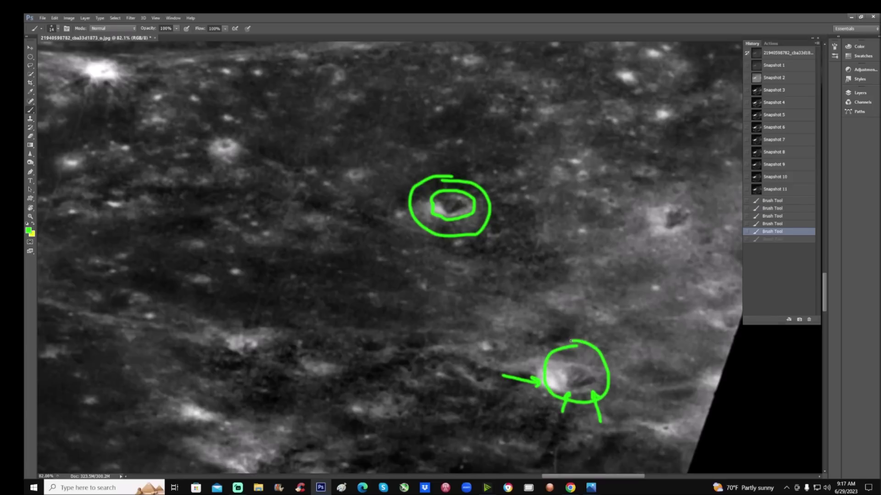
click(787, 203)
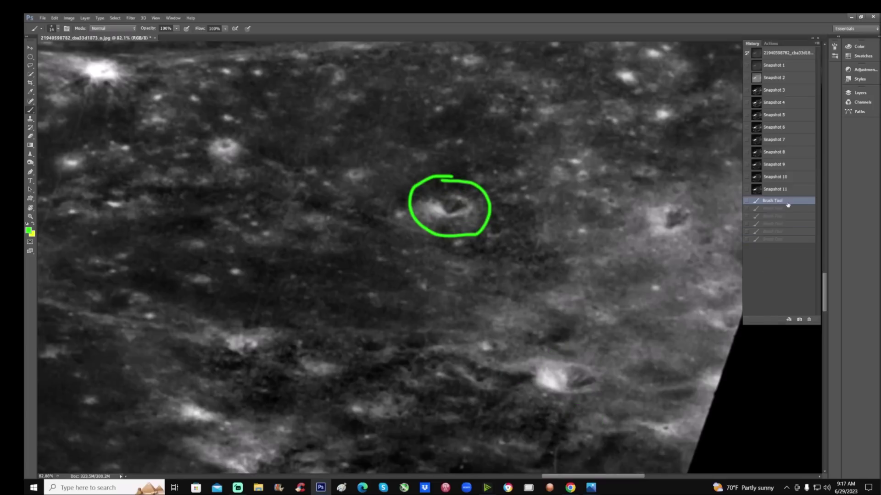
click(797, 176)
Survey the whole photo with its green arrows, and examine the arrow-marked bright peak and the ridge below it up close.
click(30, 216)
drag(479, 209, 436, 271)
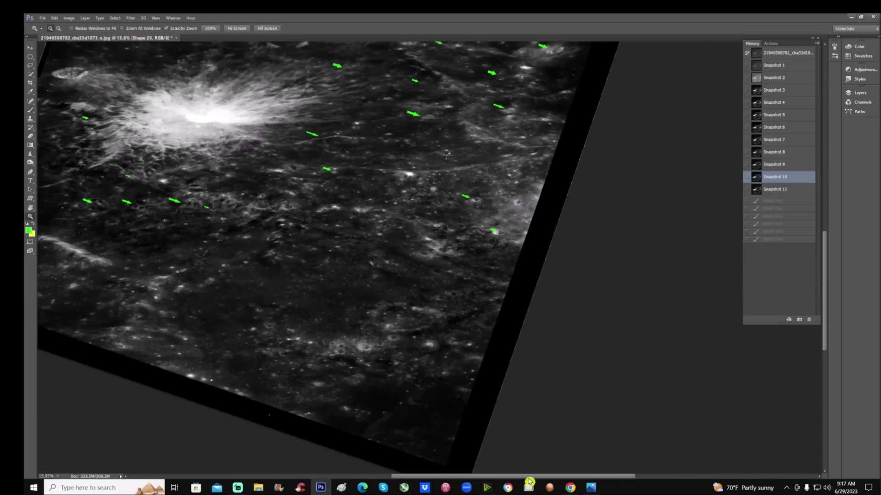
scroll(454, 222, left, 5)
scroll(454, 222, up, 4)
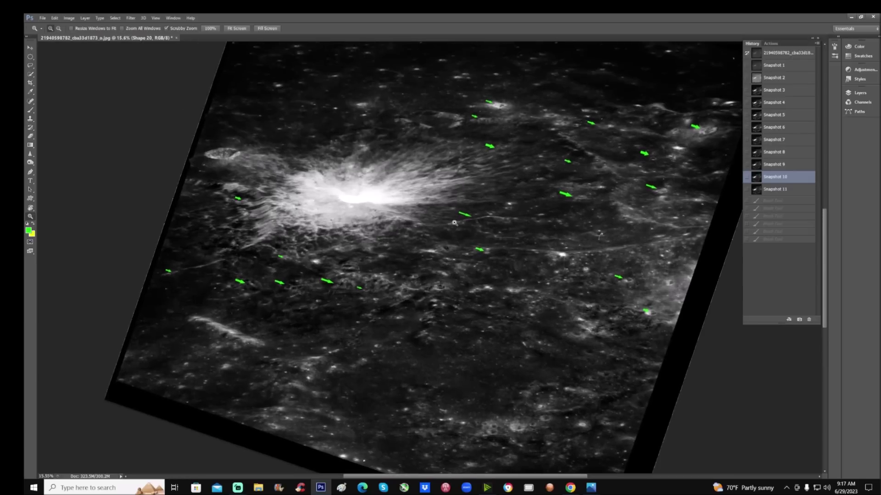
scroll(454, 222, up, 3)
drag(521, 162, 559, 105)
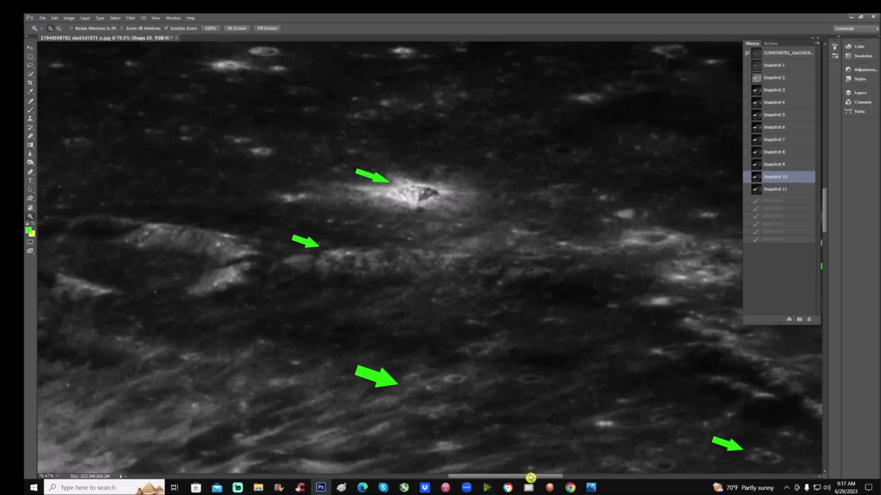
drag(530, 477, 524, 478)
scroll(541, 353, up, 1)
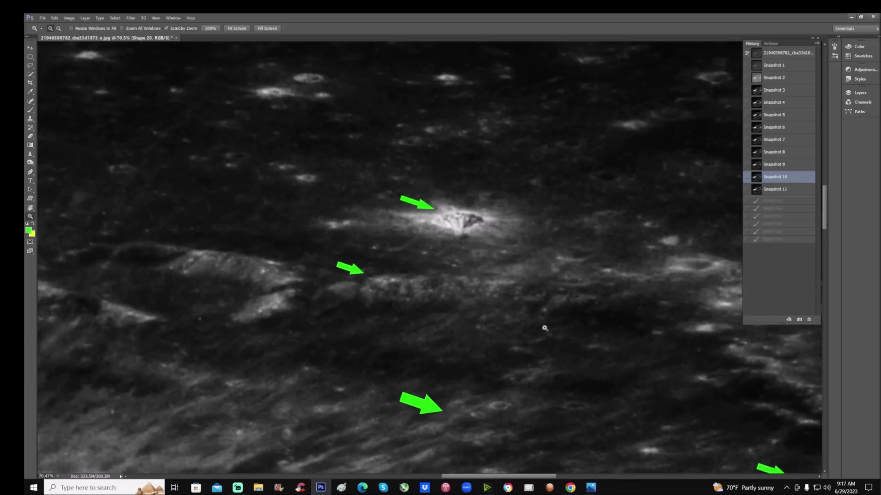
Switch to Snapshot 9, and circle the bright peak and the ridge below it with the green brush.
click(30, 140)
click(767, 166)
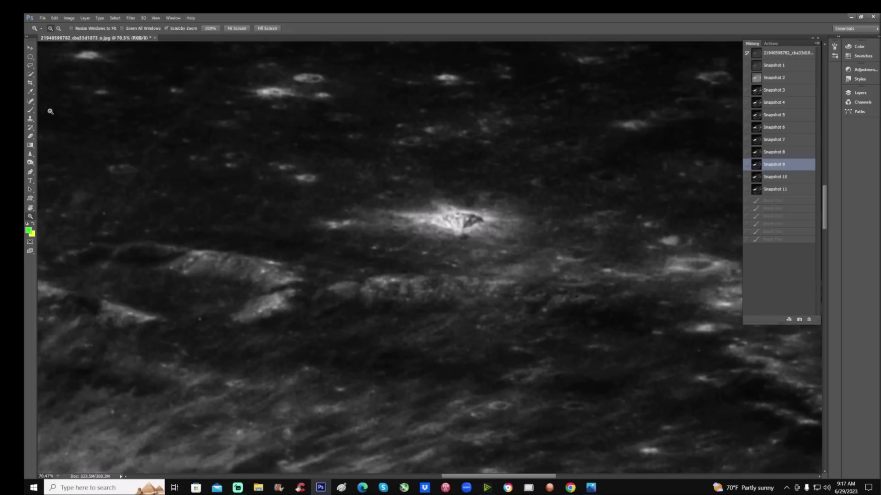
click(30, 110)
mouse_move(458, 200)
mouse_down()
mouse_move(420, 210)
mouse_move(428, 238)
mouse_move(482, 248)
mouse_move(504, 220)
mouse_move(494, 207)
mouse_move(452, 198)
mouse_up()
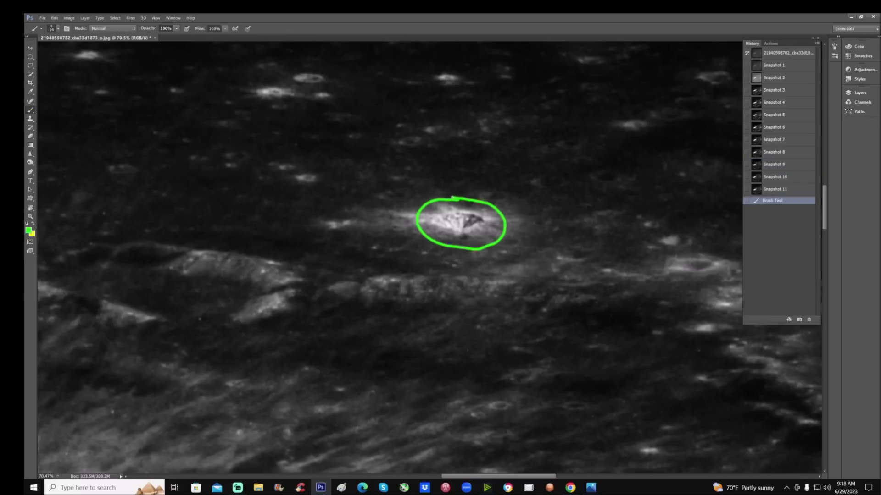
scroll(458, 229, down, 2)
mouse_move(394, 252)
mouse_down()
mouse_move(351, 264)
mouse_move(344, 303)
mouse_move(363, 315)
mouse_move(402, 318)
mouse_move(433, 315)
mouse_move(459, 297)
mouse_move(466, 265)
mouse_move(406, 251)
mouse_up()
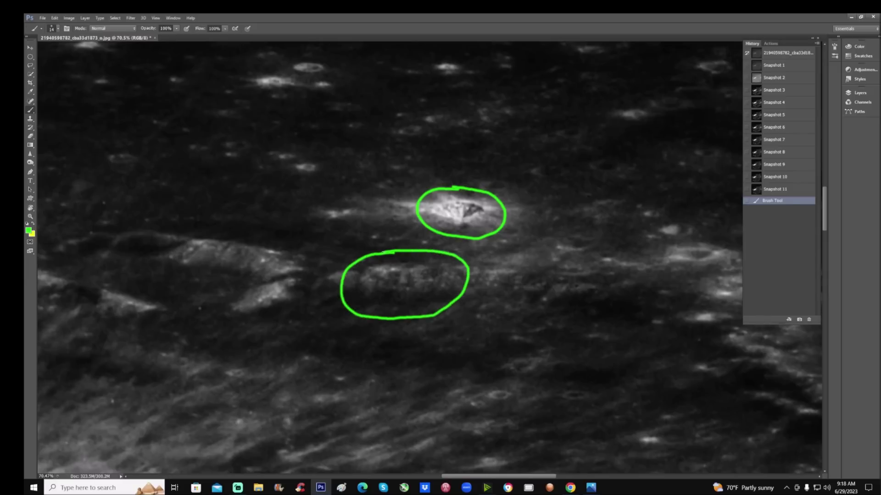
Brush a green arrow pointing down at the circled ridge, and circle the area with small craters farther below it.
drag(358, 224, 374, 263)
drag(367, 255, 380, 256)
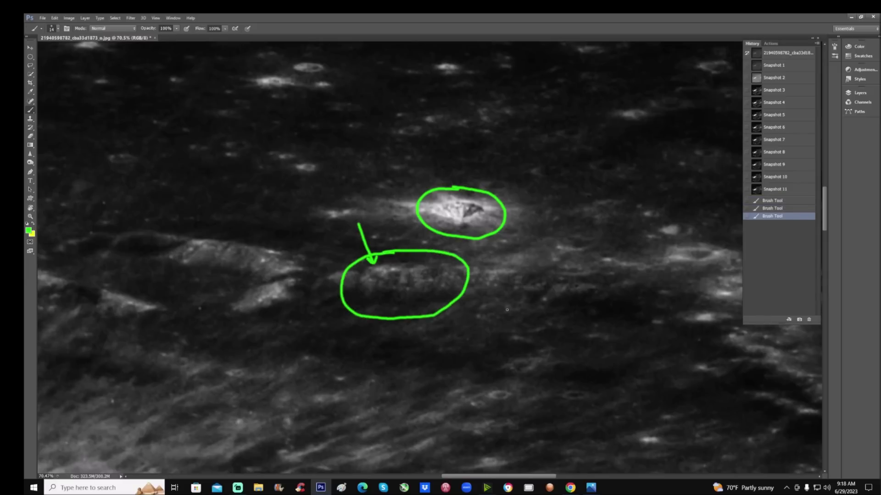
scroll(507, 309, down, 2)
mouse_move(501, 344)
mouse_down()
mouse_move(410, 378)
mouse_move(398, 414)
mouse_move(449, 444)
mouse_move(509, 440)
mouse_move(543, 408)
mouse_move(548, 378)
mouse_move(532, 355)
mouse_move(496, 343)
mouse_up()
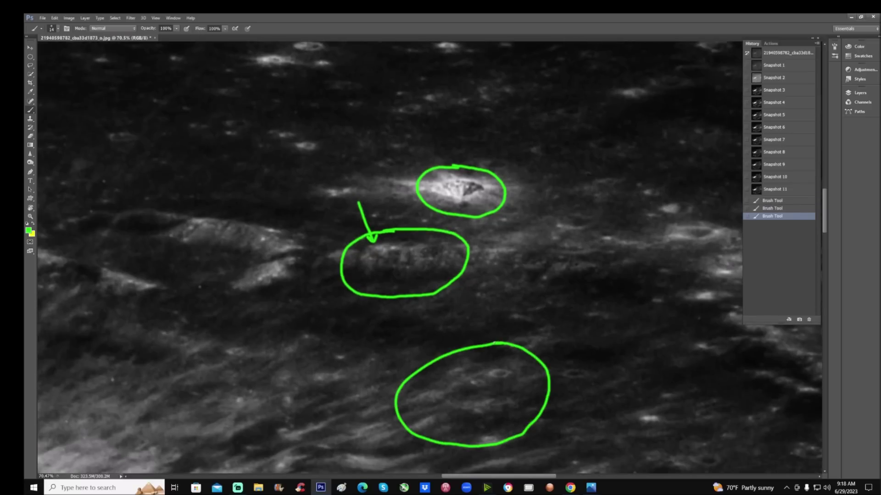
Discard the markings by returning to Snapshot 10, and compare the same area in Snapshots 2 and 3.
click(790, 166)
click(780, 177)
scroll(635, 288, down, 2)
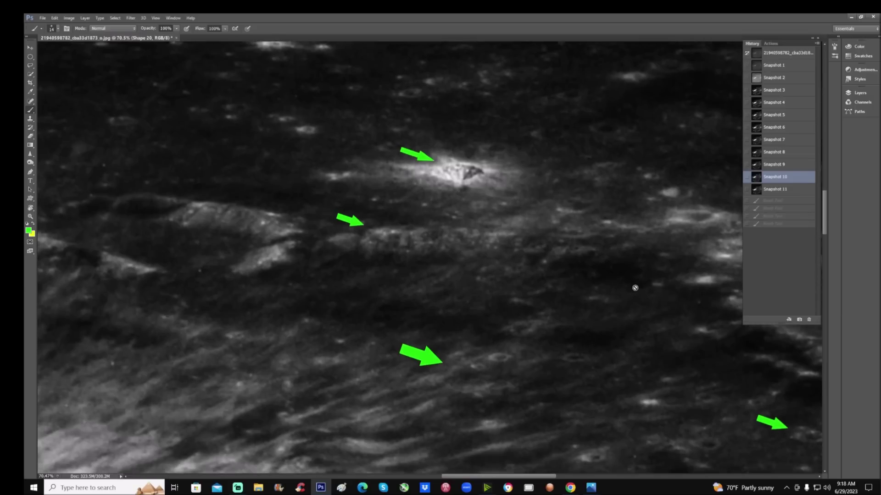
scroll(635, 288, down, 1)
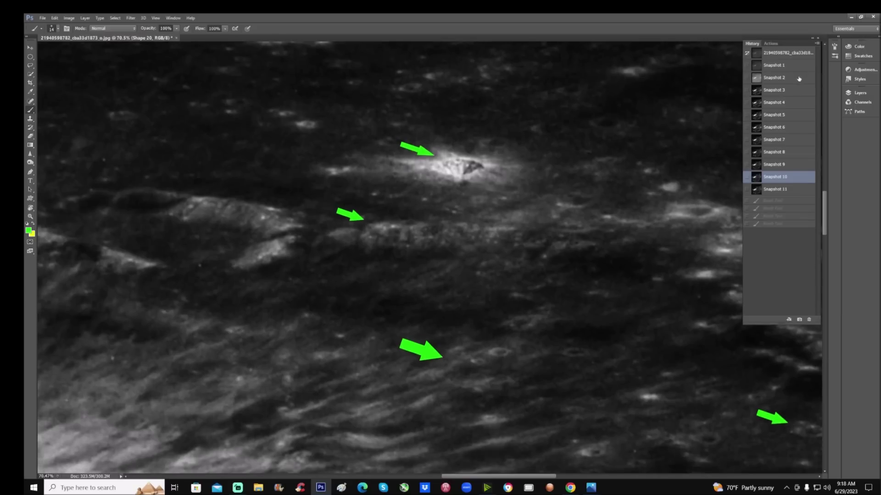
click(798, 79)
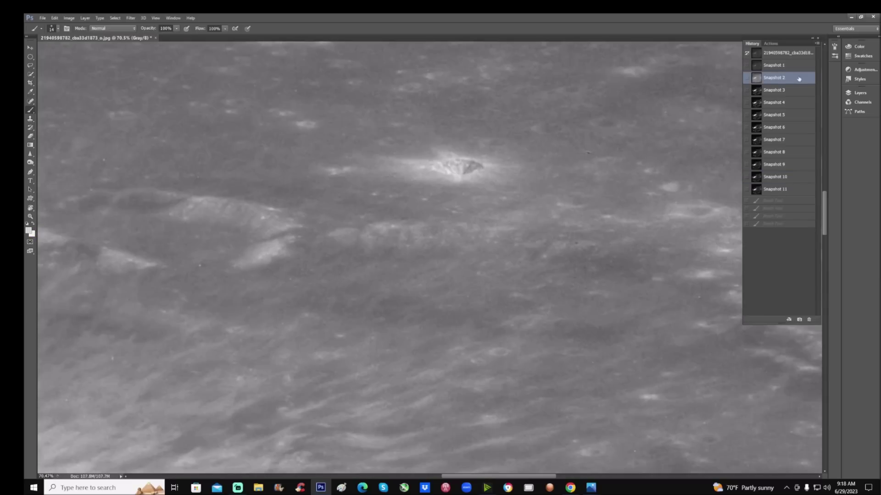
click(795, 90)
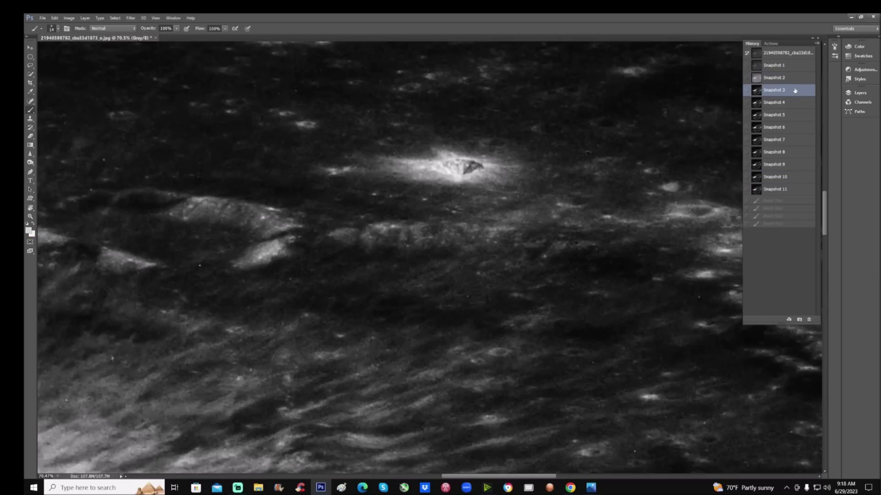
click(779, 176)
Circle the dark spot and the arrow-marked bright spot below the long curved ridge on Snapshot 9, and return to Snapshot 10.
scroll(543, 431, down, 5)
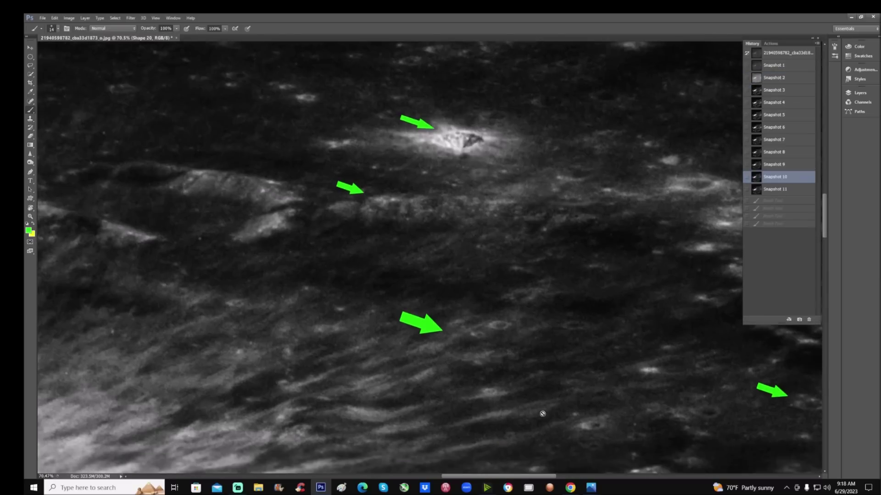
drag(826, 221, 827, 255)
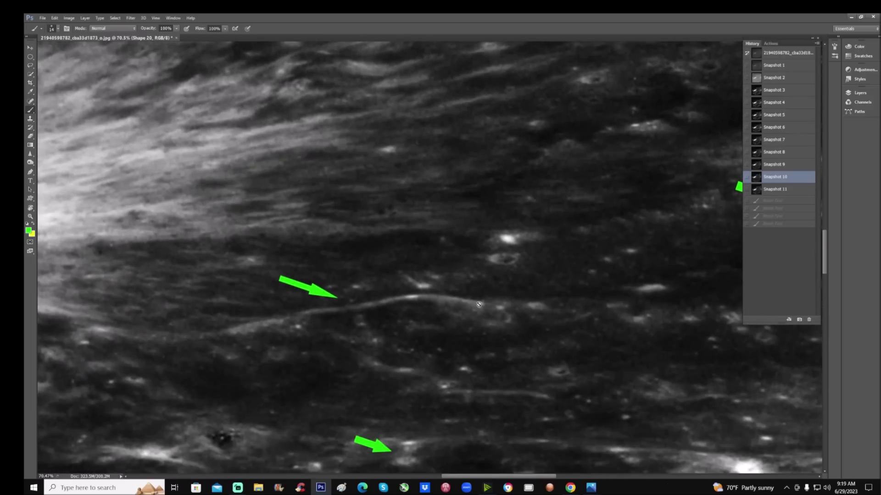
scroll(468, 277, down, 5)
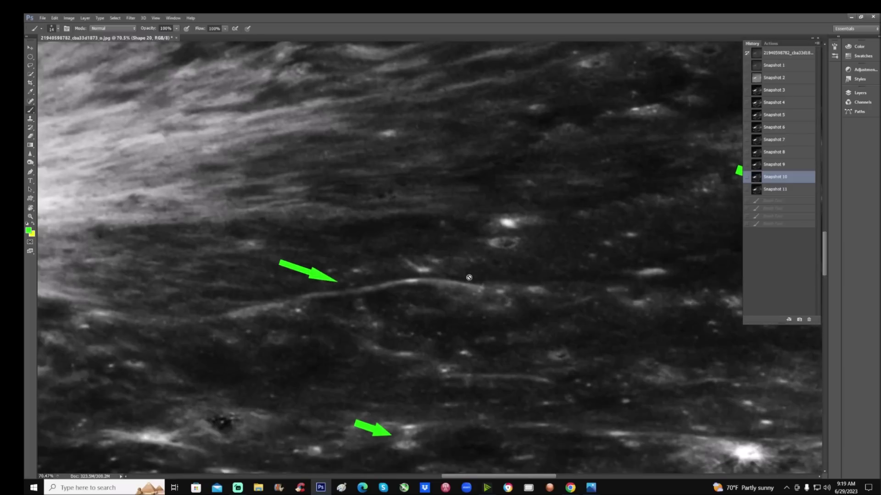
scroll(469, 277, down, 5)
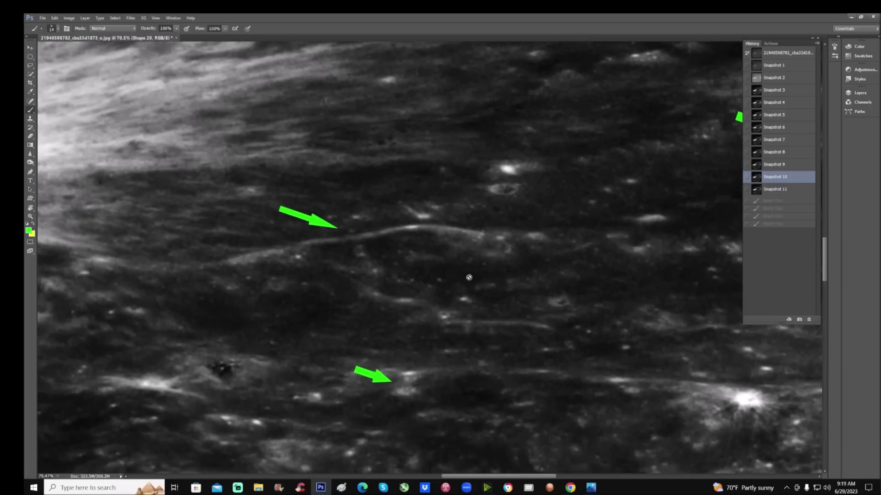
click(793, 165)
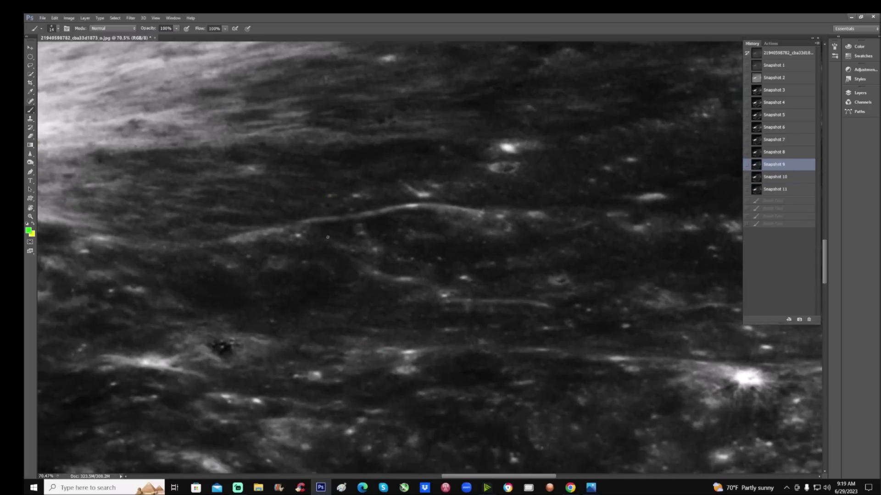
mouse_move(209, 324)
mouse_down()
mouse_move(184, 363)
mouse_move(255, 337)
mouse_move(226, 322)
mouse_up()
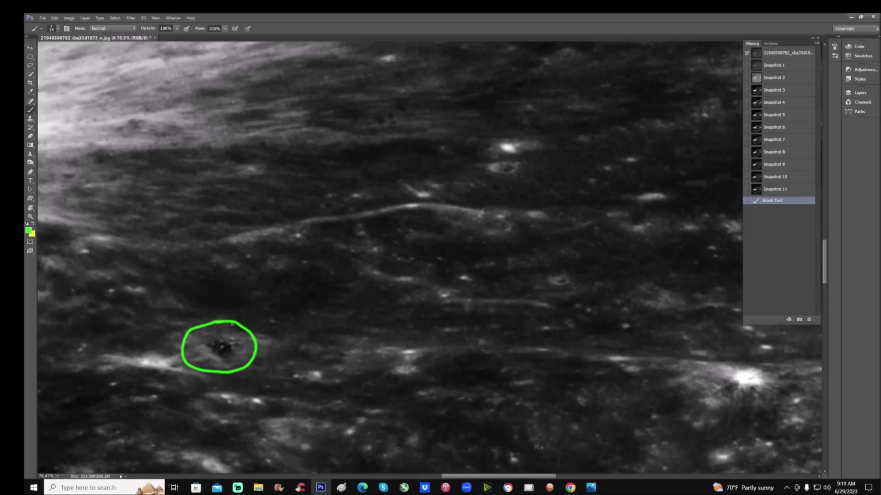
mouse_move(413, 356)
mouse_down()
mouse_move(390, 357)
mouse_move(377, 372)
mouse_move(402, 383)
mouse_move(411, 357)
mouse_up()
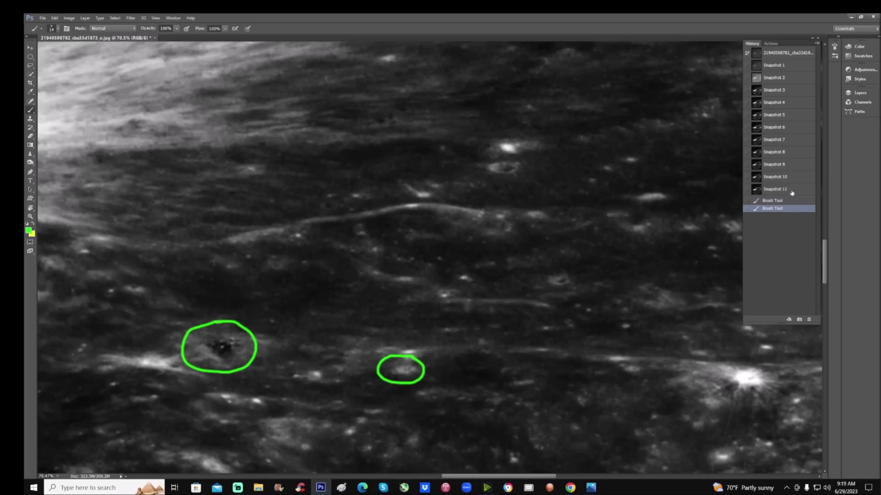
click(789, 189)
click(779, 176)
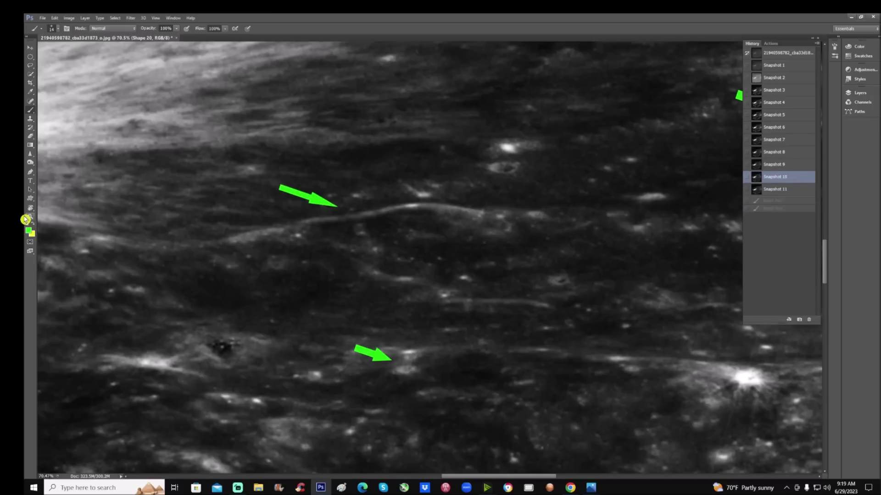
On Snapshot 9, circle the bright patch marked by the arrow west of the large white crater in green.
click(31, 216)
drag(429, 243, 418, 260)
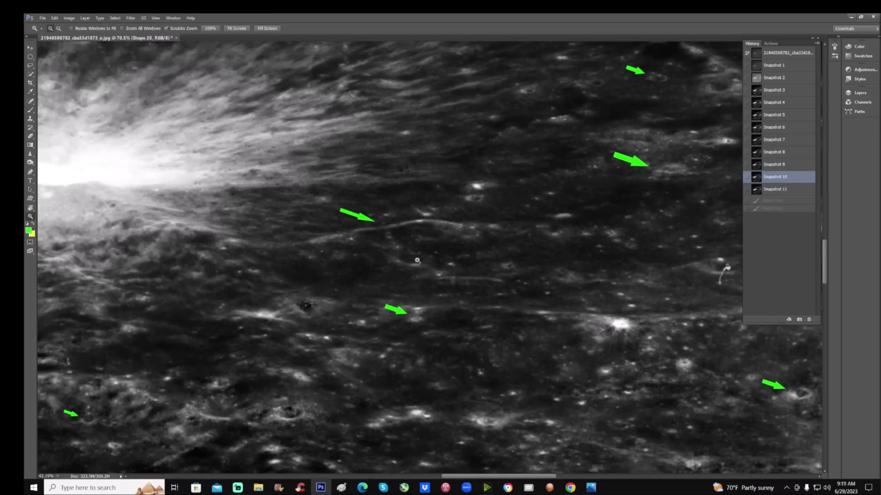
drag(477, 477, 366, 474)
drag(825, 266, 817, 238)
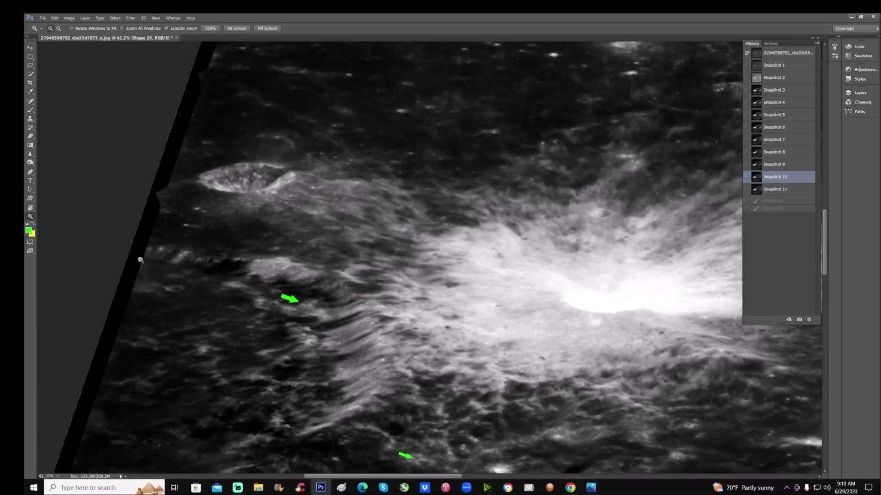
drag(224, 299, 244, 291)
click(751, 232)
click(792, 164)
click(30, 110)
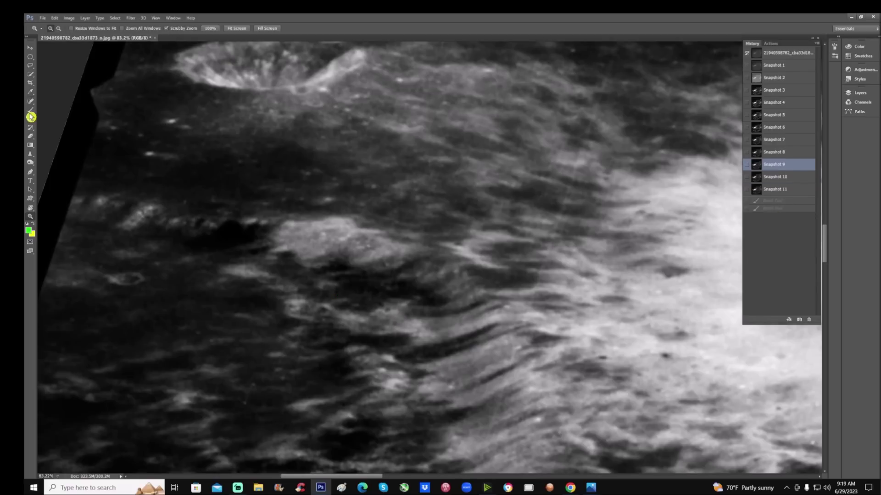
mouse_move(392, 294)
mouse_down()
mouse_move(354, 303)
mouse_move(393, 357)
mouse_move(435, 309)
mouse_move(387, 292)
mouse_up()
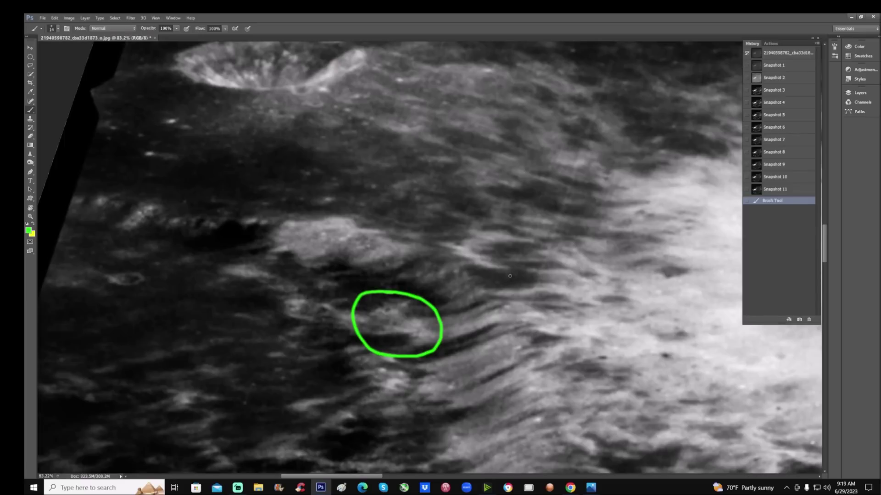
Compare the patch below the bright hill in Snapshots 1, 2, 9 and 10, ending on Snapshot 10.
click(784, 80)
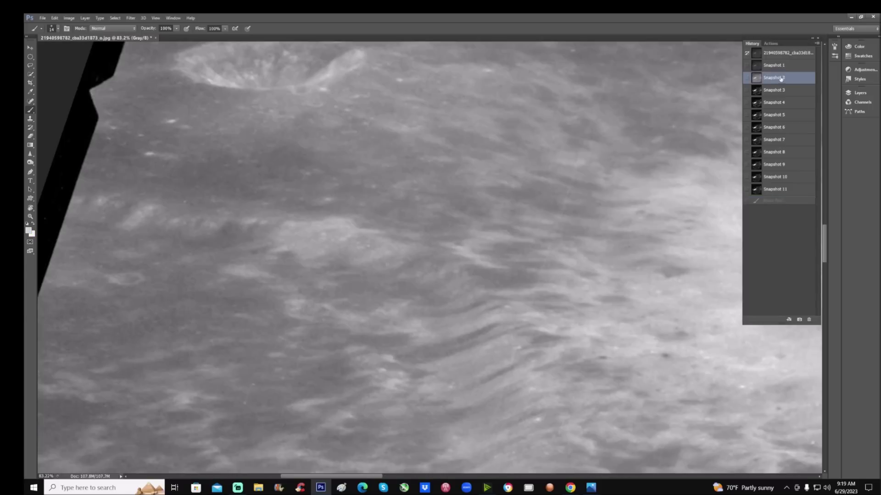
click(786, 68)
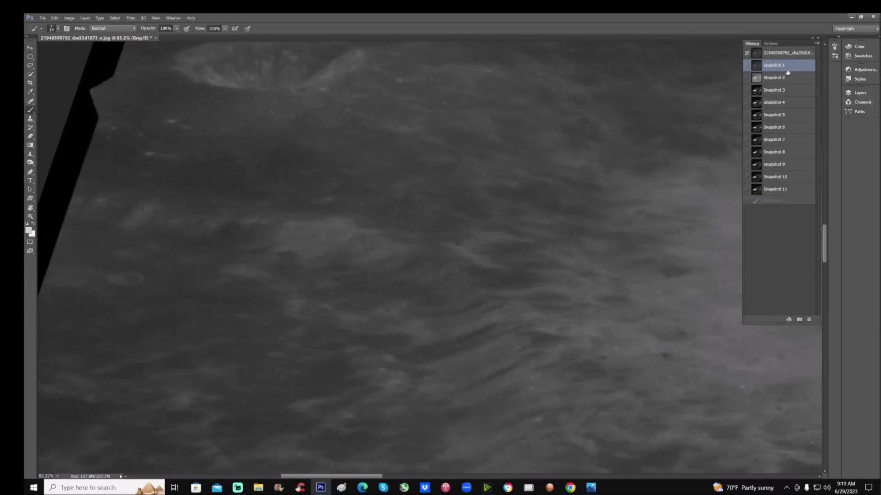
click(789, 79)
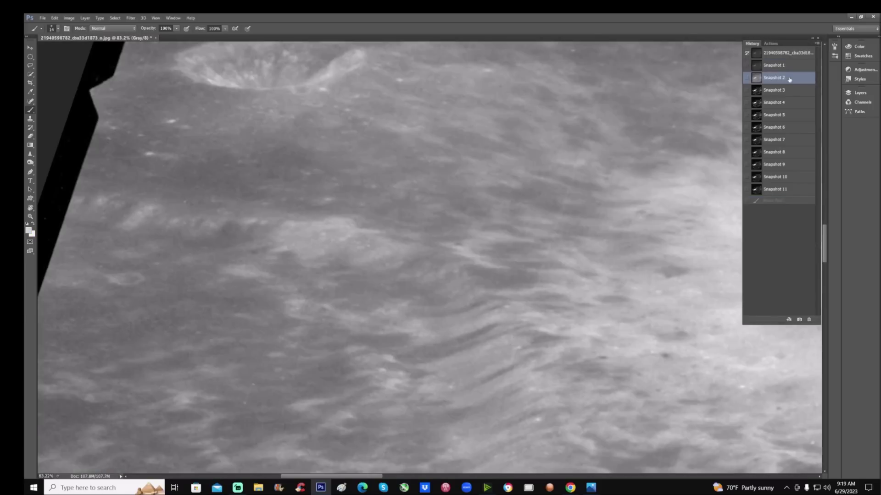
click(794, 164)
click(794, 178)
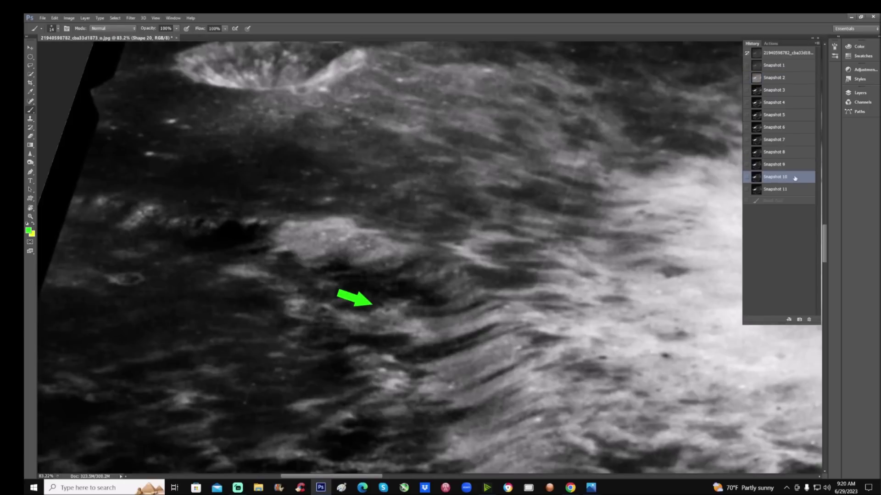
click(795, 166)
click(795, 172)
On Snapshot 9, circle the arrow-marked feature southeast of the striped slope and trace its lower outline inside the circle in green.
click(31, 216)
scroll(448, 214, down, 1)
scroll(448, 213, down, 10)
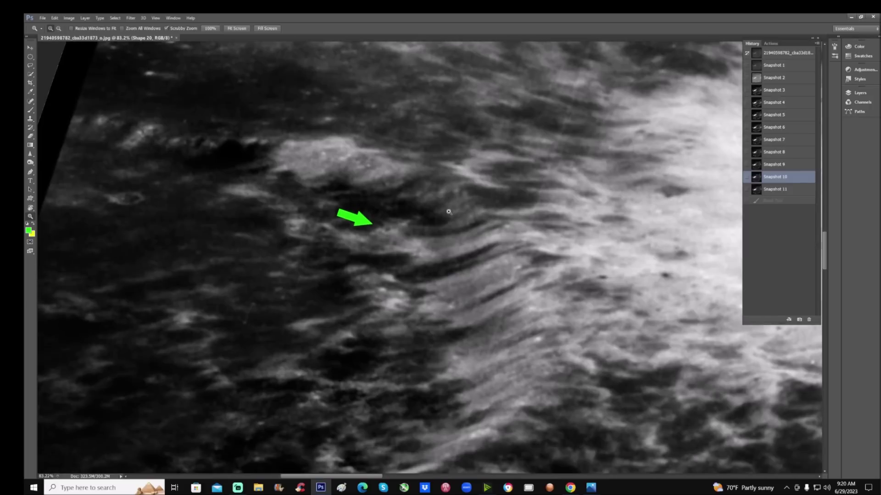
scroll(448, 210, down, 7)
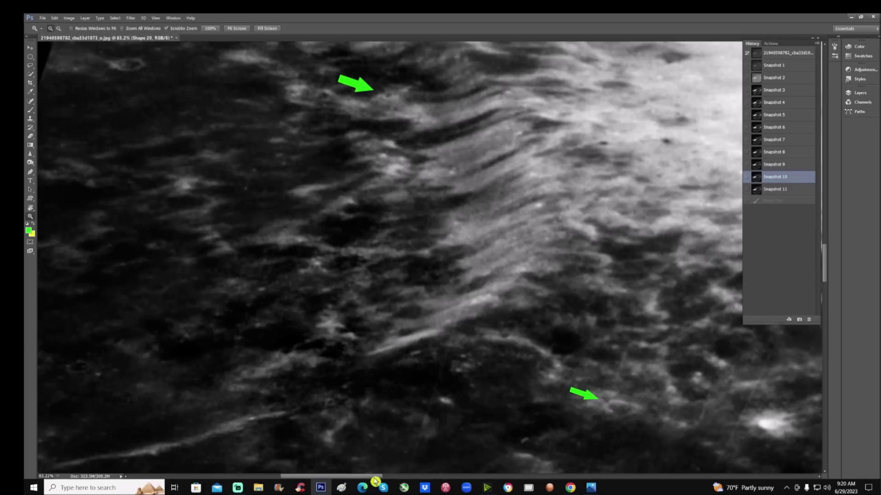
scroll(406, 463, right, 5)
scroll(477, 363, down, 1)
scroll(479, 358, down, 1)
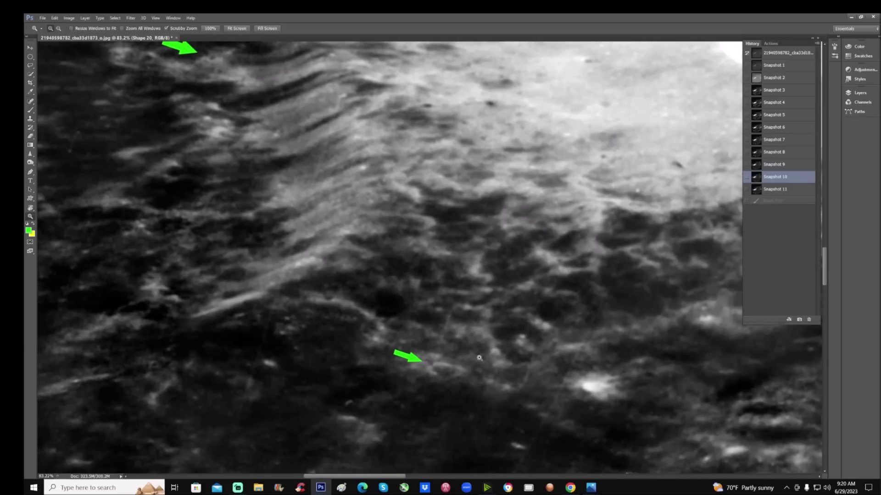
click(786, 166)
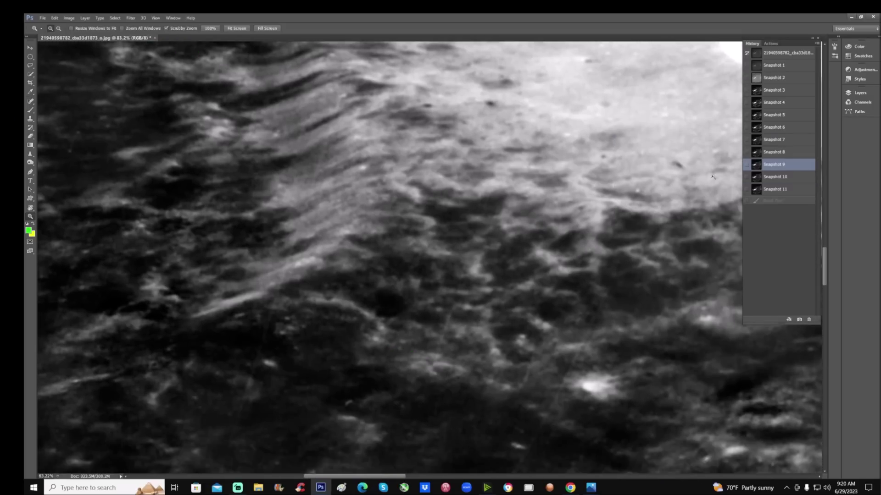
click(31, 111)
mouse_move(444, 351)
mouse_down()
mouse_move(399, 383)
mouse_move(441, 350)
mouse_move(431, 378)
mouse_move(466, 374)
mouse_move(443, 359)
mouse_move(426, 365)
mouse_up()
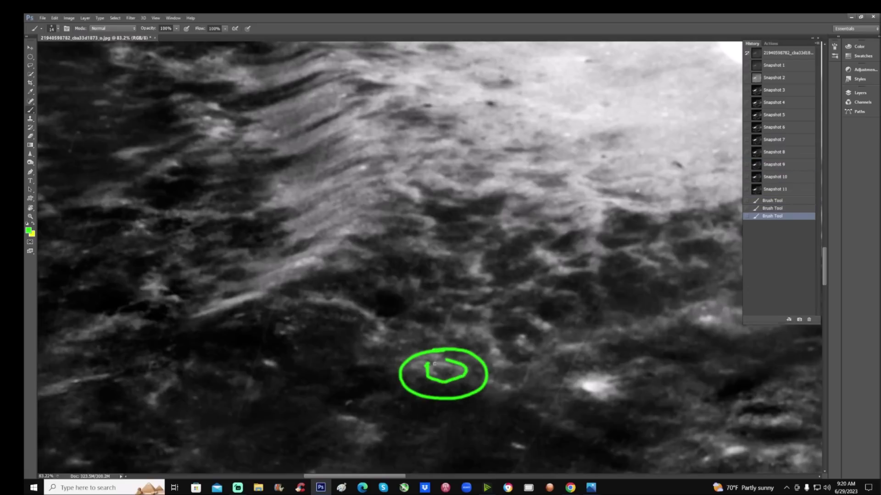
Brush a small green box inside the traced outline, and discard all brush markings by returning to Snapshot 10.
click(440, 373)
mouse_move(431, 363)
mouse_down()
mouse_move(447, 362)
mouse_move(445, 372)
mouse_up()
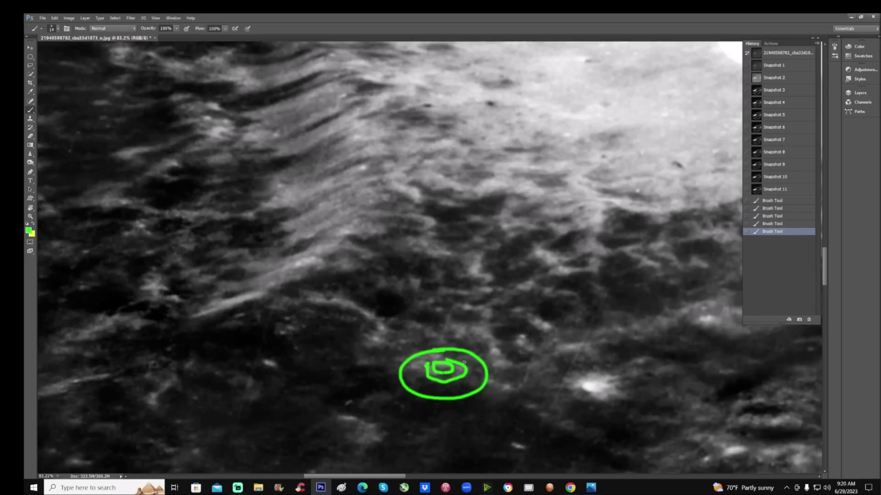
click(775, 201)
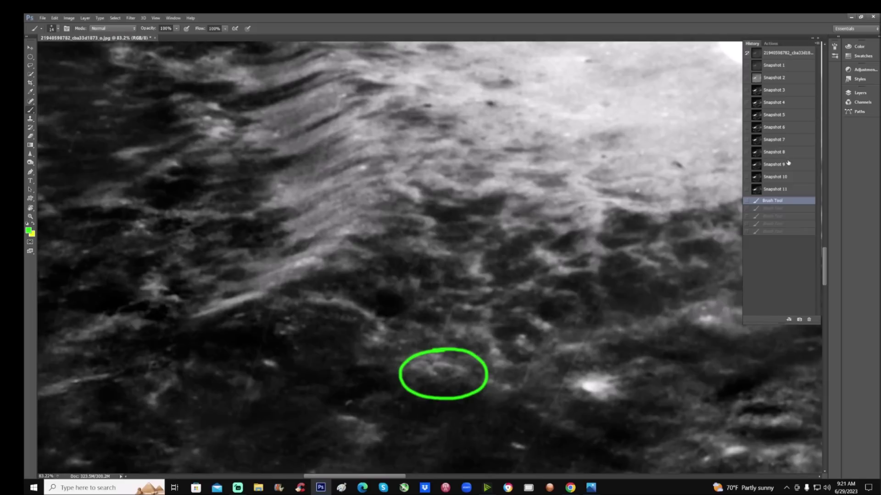
click(780, 177)
On Snapshot 9, circle the small bright spot west of the striped slope in green and trace the shape inside it.
drag(391, 480, 358, 480)
scroll(295, 278, up, 3)
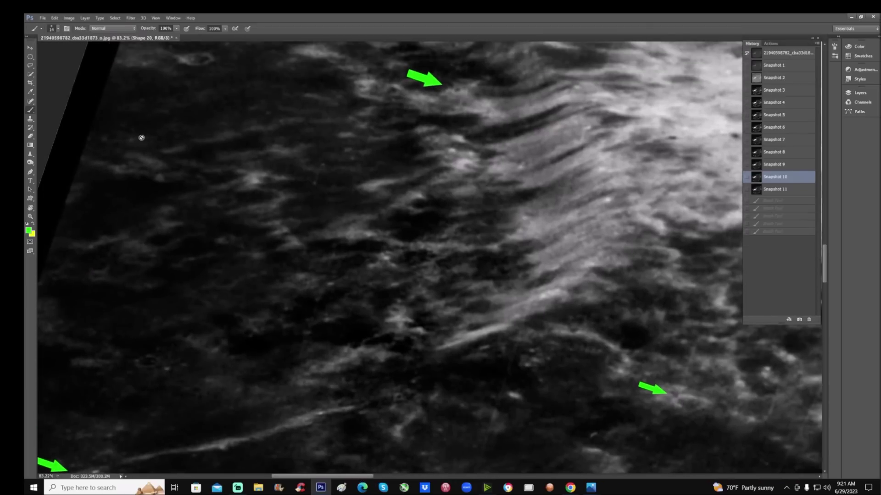
click(797, 165)
mouse_move(372, 240)
mouse_down()
mouse_move(363, 270)
mouse_move(390, 279)
mouse_move(404, 255)
mouse_move(389, 240)
mouse_up()
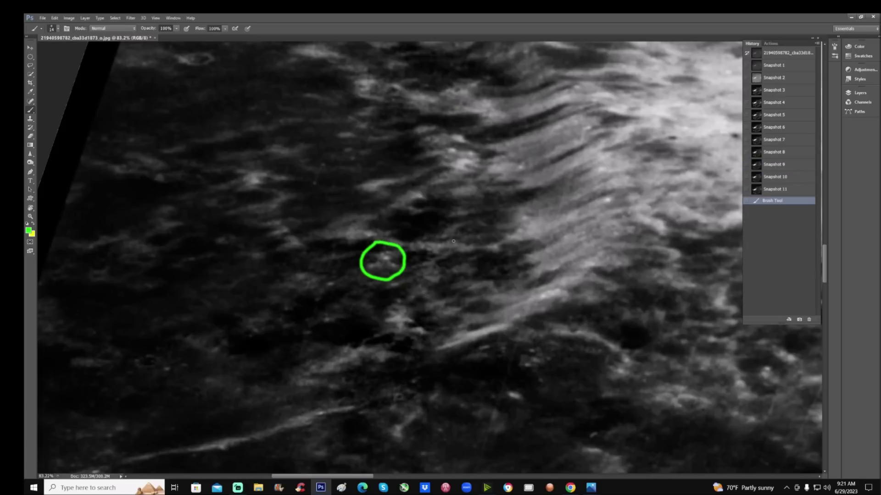
mouse_move(379, 267)
mouse_down()
mouse_move(384, 259)
mouse_move(390, 267)
mouse_move(387, 258)
mouse_up()
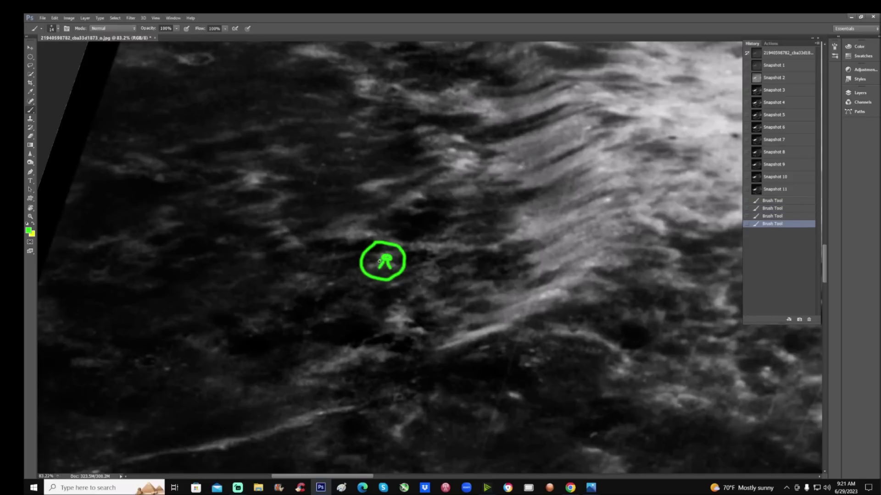
Add a final green stroke to the shape inside the circle, and discard the markings by returning to Snapshot 10.
click(377, 263)
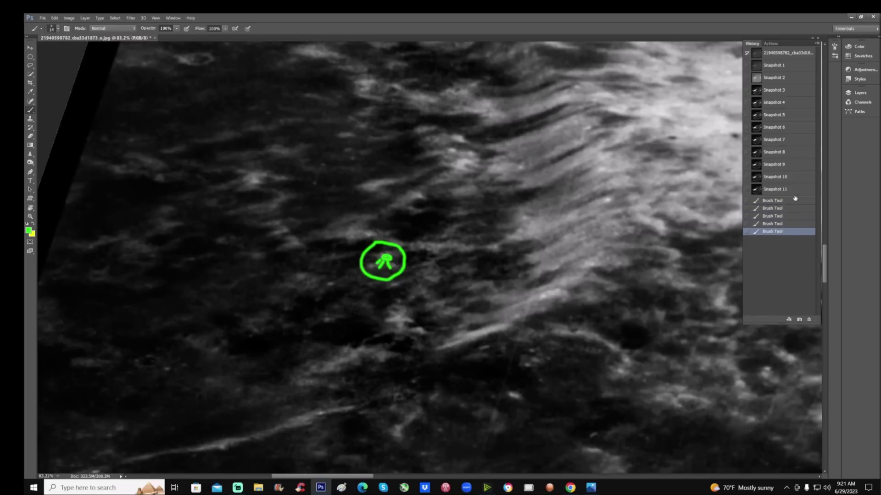
click(793, 166)
mouse_move(389, 250)
mouse_down()
mouse_move(365, 252)
mouse_move(384, 278)
mouse_move(382, 246)
mouse_up()
click(775, 177)
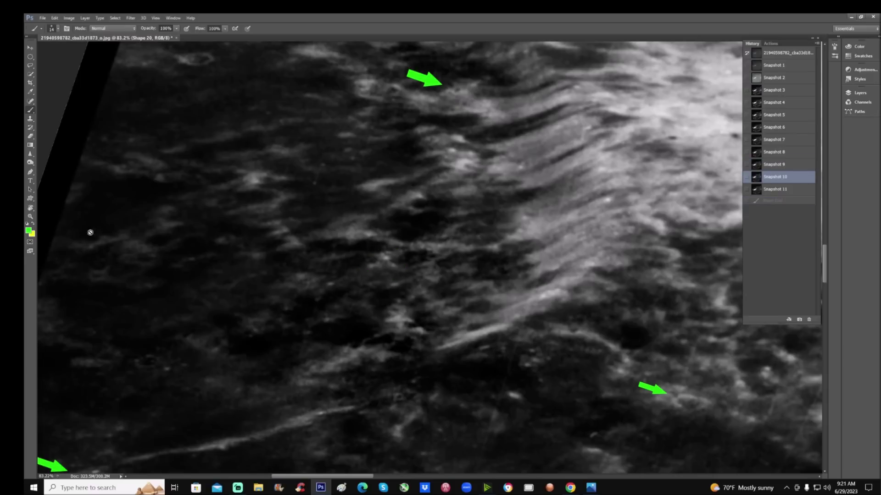
Compare the arrow-marked bright ridge line near the photo's southwest edge in Snapshots 1, 9 and 10, ending on Snapshot 10.
click(30, 216)
drag(202, 235, 190, 250)
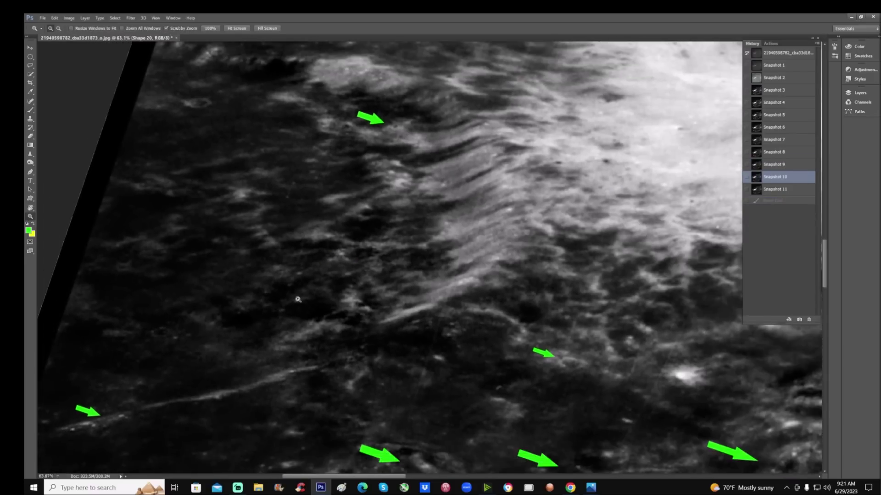
drag(386, 477, 436, 354)
click(779, 65)
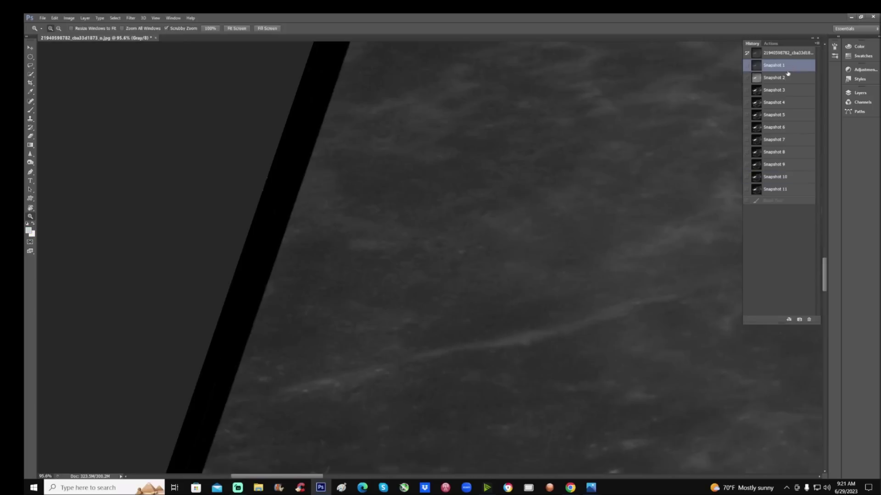
scroll(608, 236, down, 1)
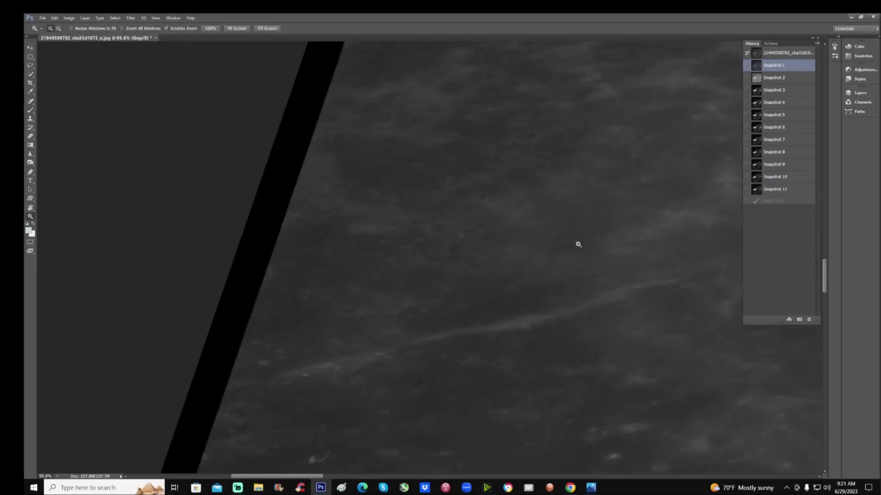
click(797, 165)
click(788, 178)
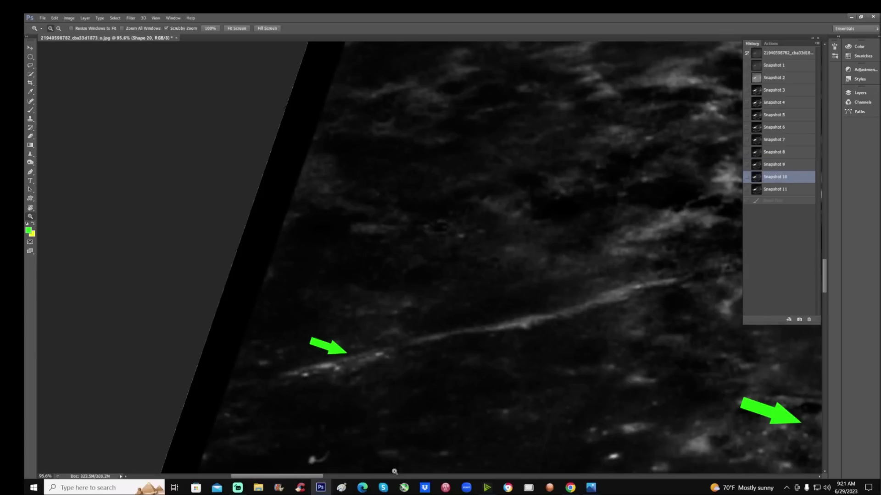
scroll(352, 458, right, 3)
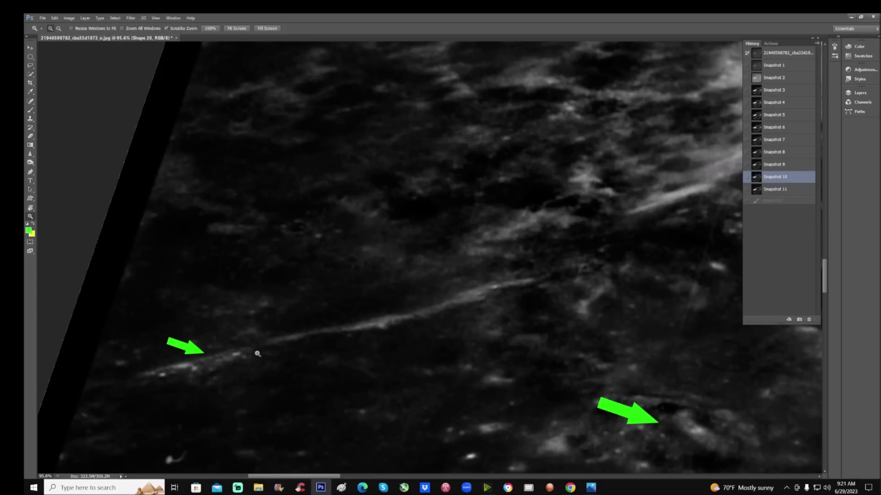
On Snapshot 9, trace the westernmost large-arrow feature south of the striped slope with two curved green lines and a small dot.
drag(423, 340, 403, 357)
drag(381, 479, 434, 480)
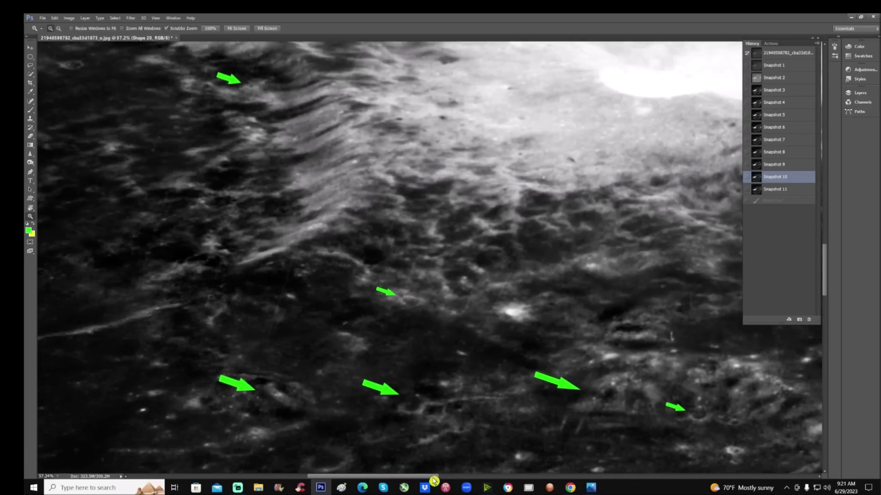
scroll(235, 348, down, 5)
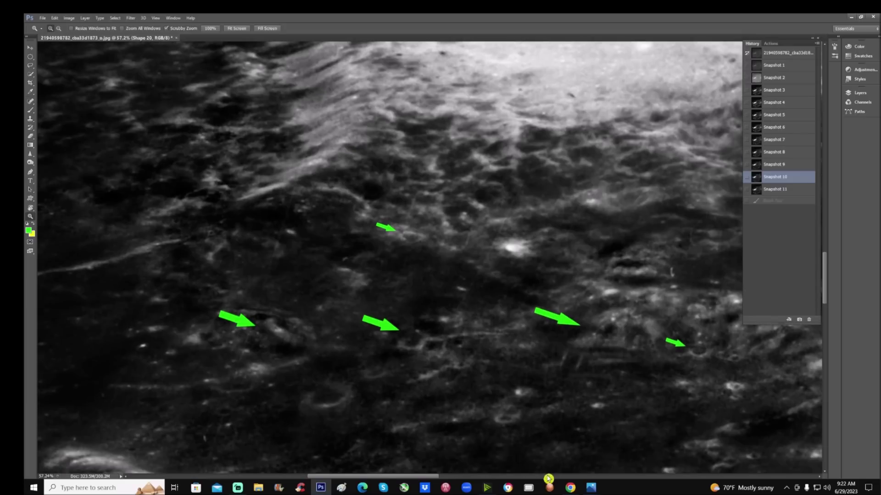
drag(424, 477, 444, 477)
scroll(581, 400, down, 2)
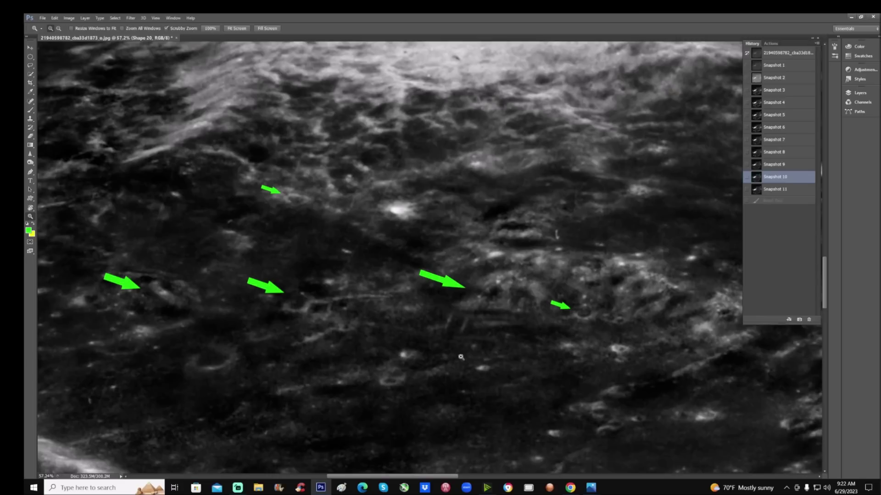
key(b)
key(ctrl+alt+z)
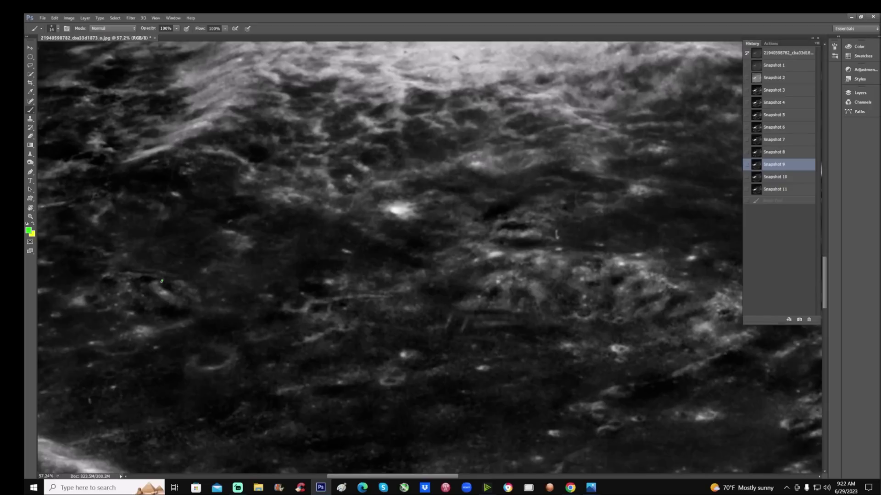
mouse_move(161, 283)
mouse_down()
mouse_move(187, 297)
mouse_move(151, 283)
mouse_move(164, 304)
mouse_move(191, 309)
mouse_up()
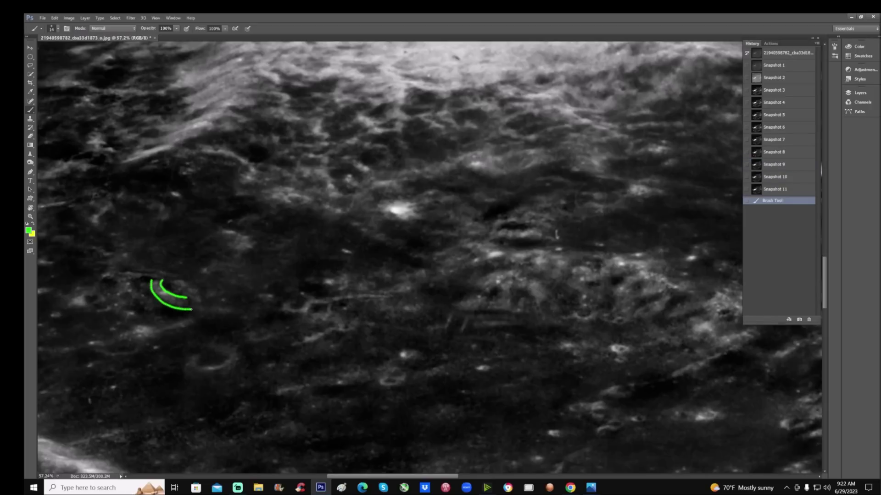
click(175, 286)
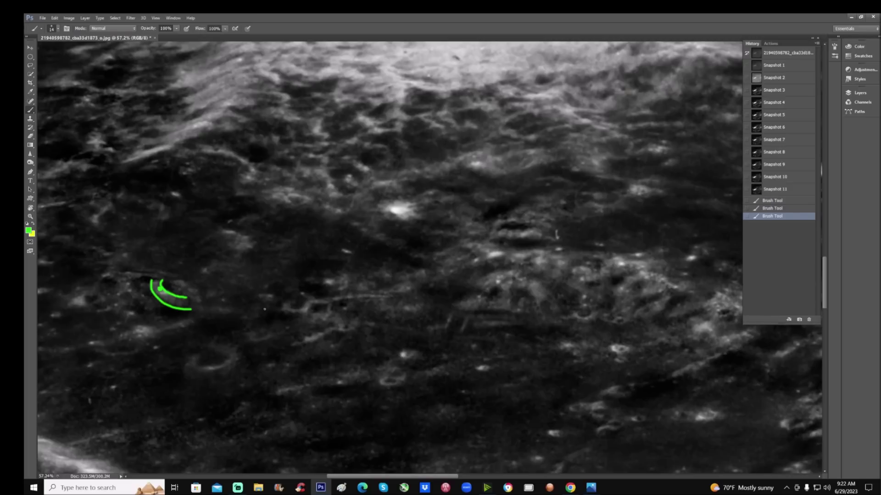
Trace the stepped outline of the next feature to the east in green, with a small loop at its western end.
mouse_move(282, 302)
mouse_down()
mouse_move(301, 316)
mouse_move(313, 305)
mouse_up()
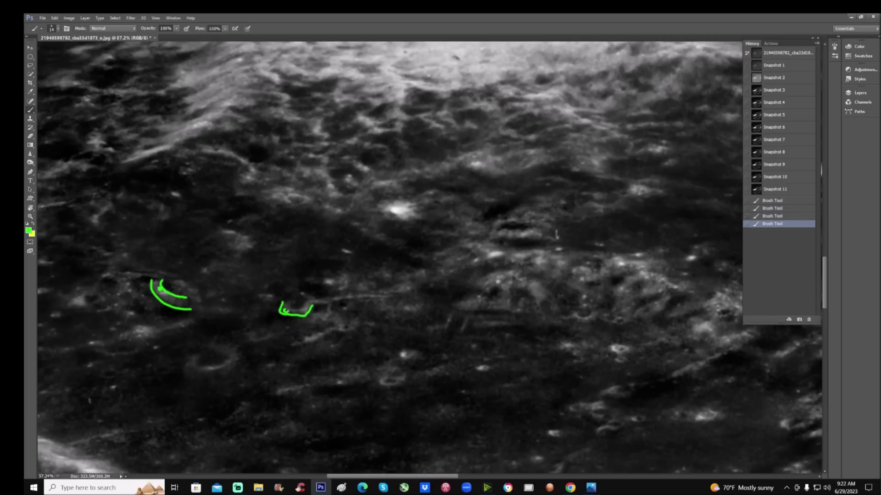
click(285, 311)
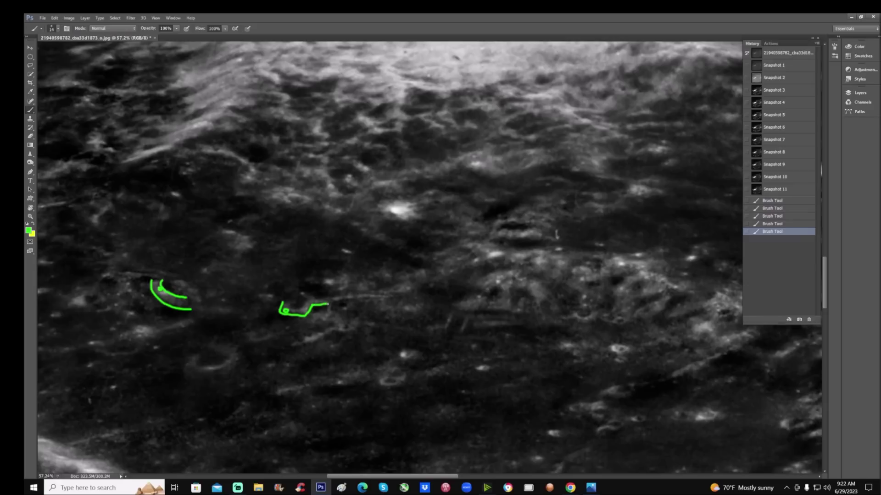
drag(329, 313, 328, 312)
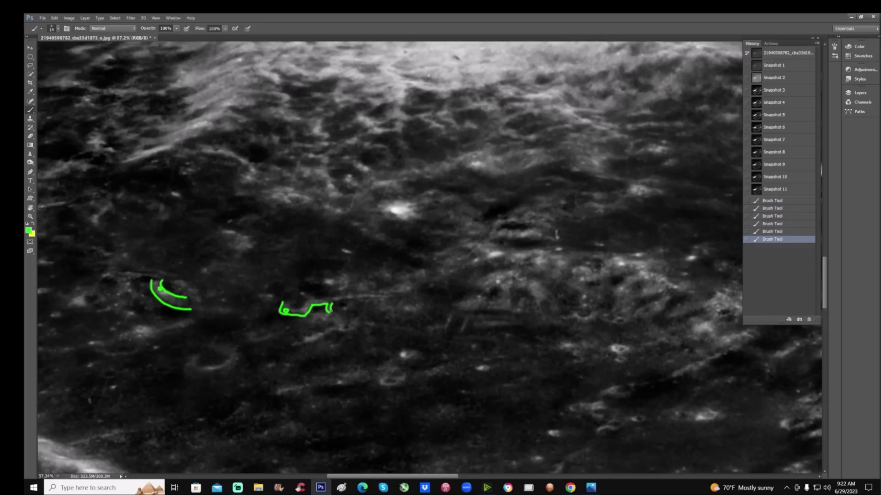
click(330, 310)
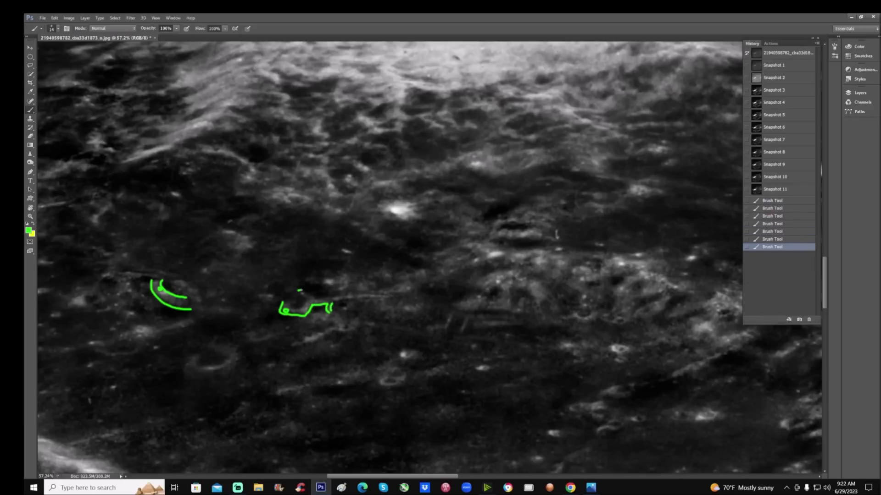
drag(316, 297, 386, 294)
drag(332, 301, 388, 298)
mouse_move(351, 263)
mouse_down()
mouse_move(351, 284)
mouse_move(344, 277)
mouse_move(358, 277)
mouse_up()
key(ctrl+alt+z)
key(ctrl+alt+z)
key(ctrl+alt+z)
key(ctrl+alt+z)
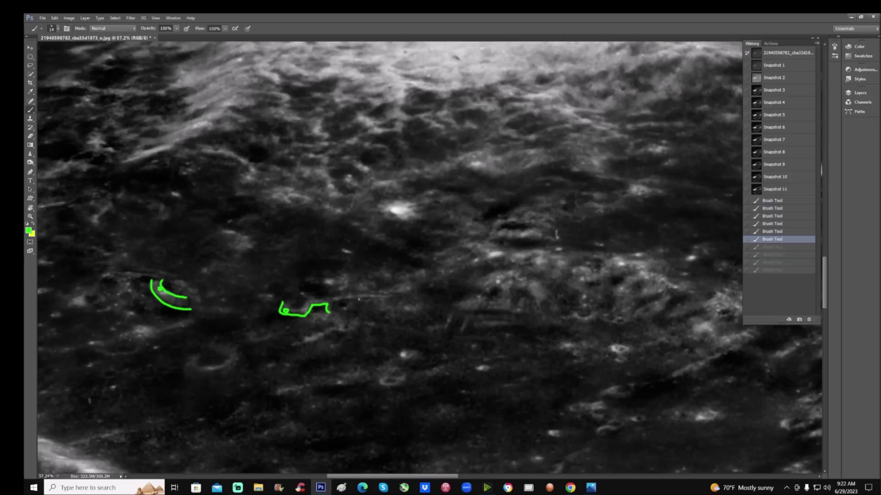
Brush a downward arrow at the outline's eastern end and a small oval above it, and discard the markings by returning to Snapshot 9.
mouse_move(330, 271)
mouse_down()
mouse_move(327, 291)
mouse_move(331, 285)
mouse_move(289, 310)
mouse_move(304, 303)
mouse_move(298, 296)
mouse_up()
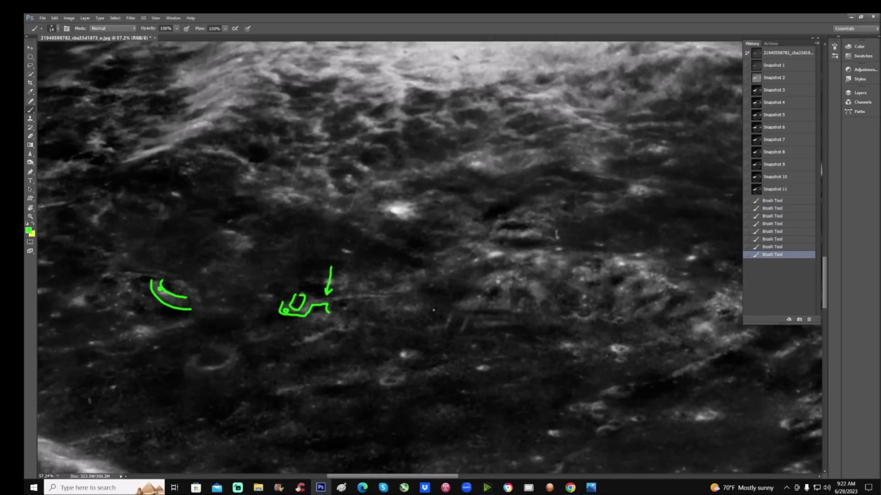
click(774, 164)
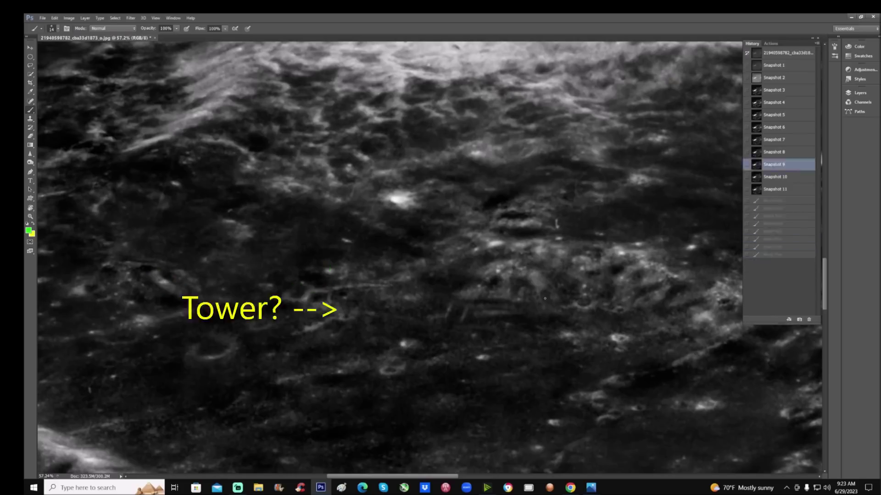
Brush a diagonal green arrow toward the long dark stripes and two facing arrows around the pair of short stripes.
mouse_move(579, 257)
mouse_down()
mouse_move(545, 299)
mouse_move(553, 295)
mouse_up()
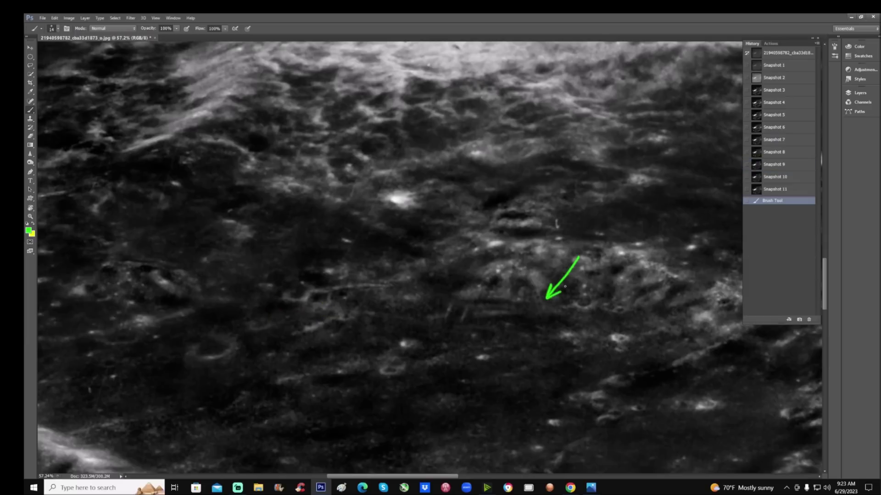
mouse_move(409, 312)
mouse_down()
mouse_move(430, 306)
mouse_move(427, 317)
mouse_up()
mouse_move(493, 321)
mouse_down()
mouse_move(472, 316)
mouse_move(474, 308)
mouse_move(518, 311)
mouse_up()
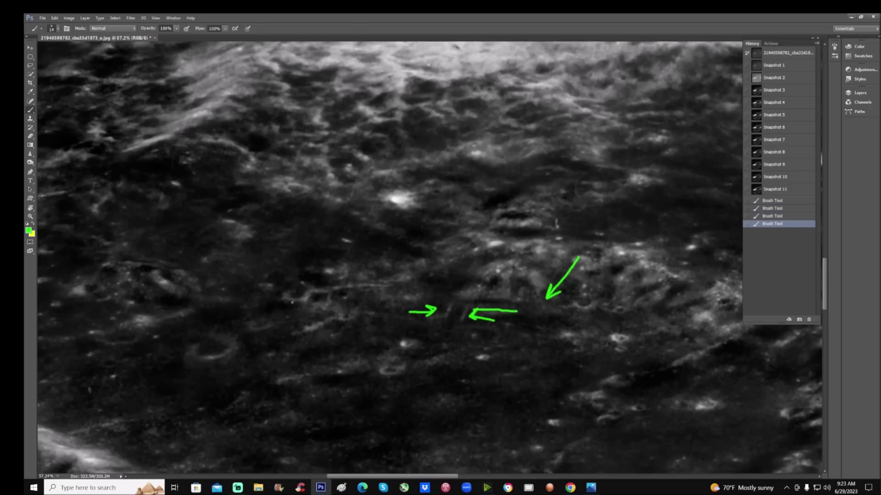
Circle the small craters east of the arrows in green, and clear all markings to redraw the oval alone.
key(z)
scroll(422, 232, down, 2)
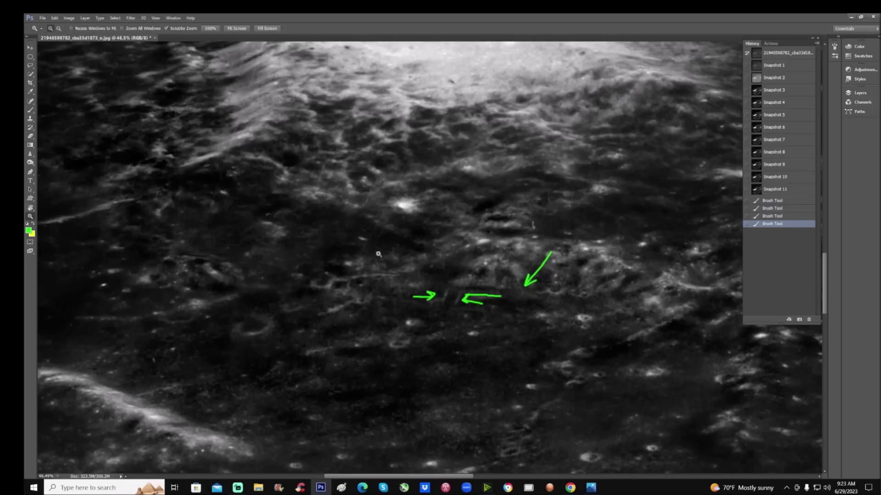
click(31, 110)
mouse_move(551, 274)
mouse_down()
mouse_move(539, 297)
mouse_move(572, 306)
mouse_move(601, 287)
mouse_move(540, 275)
mouse_up()
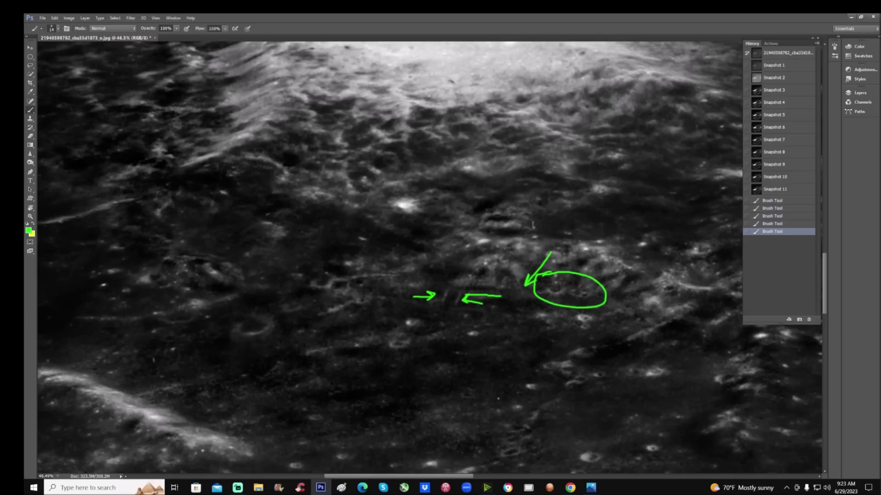
drag(443, 476, 472, 477)
click(30, 216)
drag(484, 314, 499, 315)
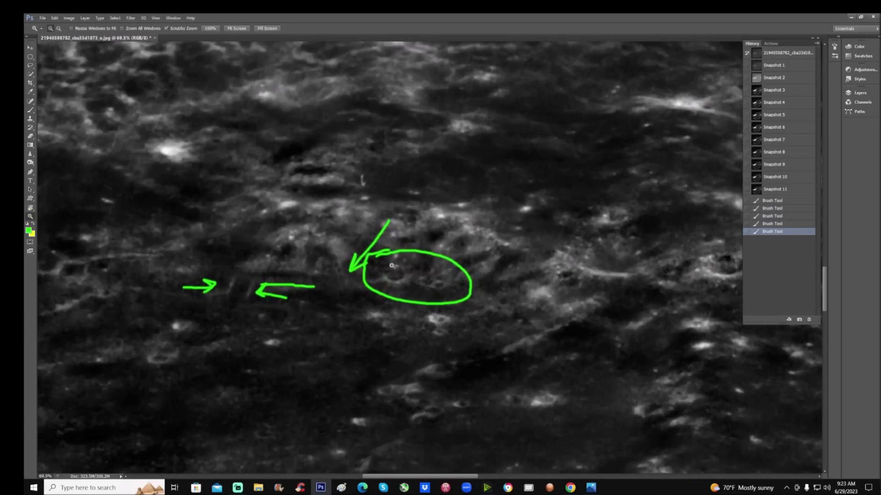
click(30, 110)
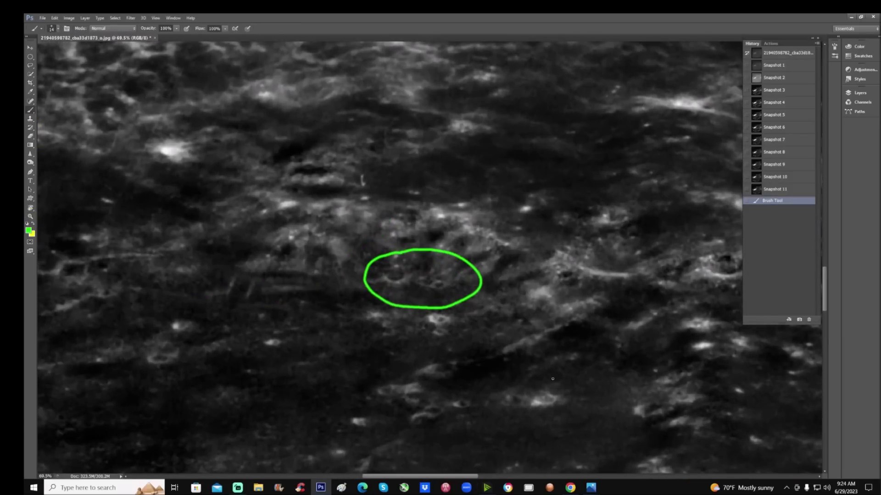
Return to Snapshot 10 and look over the arrow-marked features in the photo's northeastern part.
scroll(556, 375, down, 1)
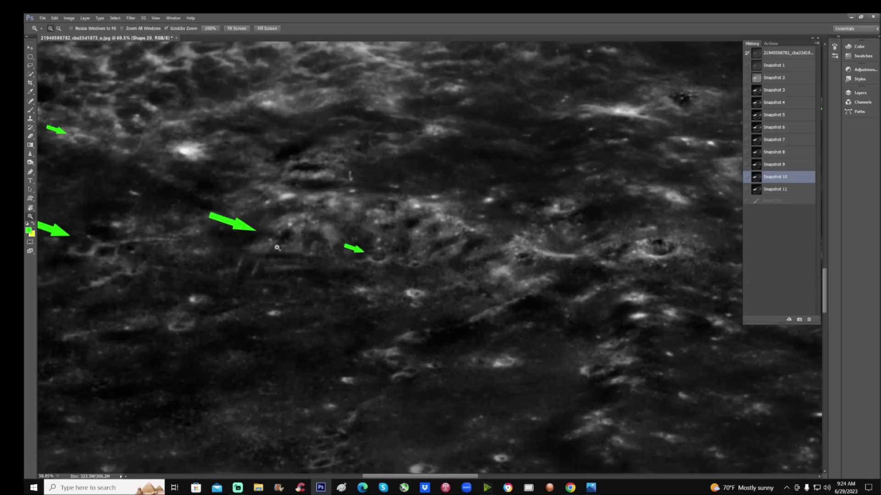
drag(282, 249, 276, 249)
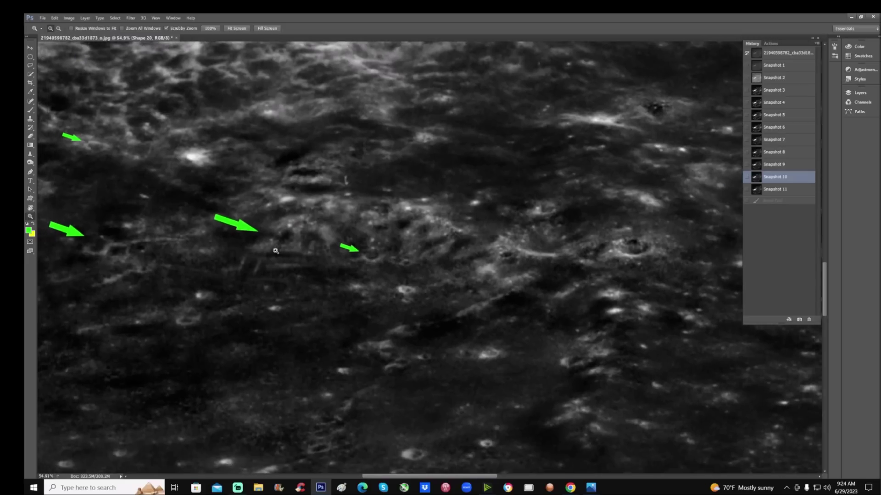
drag(826, 304, 829, 207)
drag(403, 478, 577, 480)
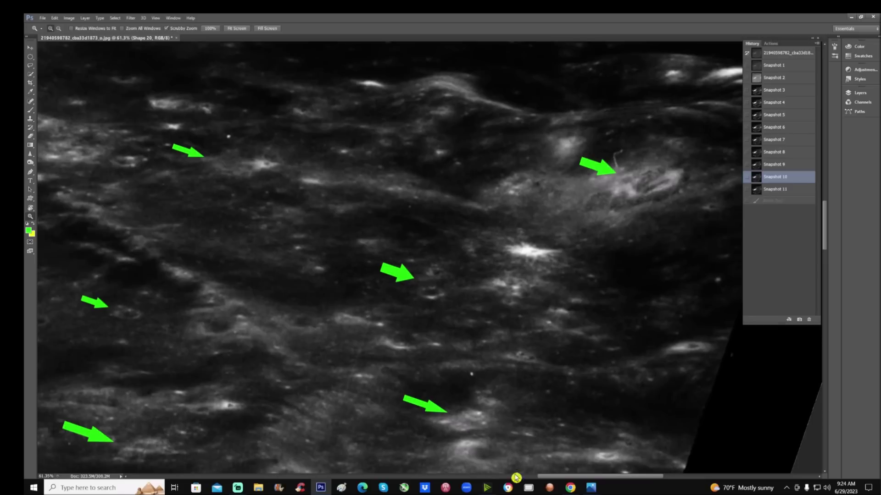
drag(515, 478, 496, 480)
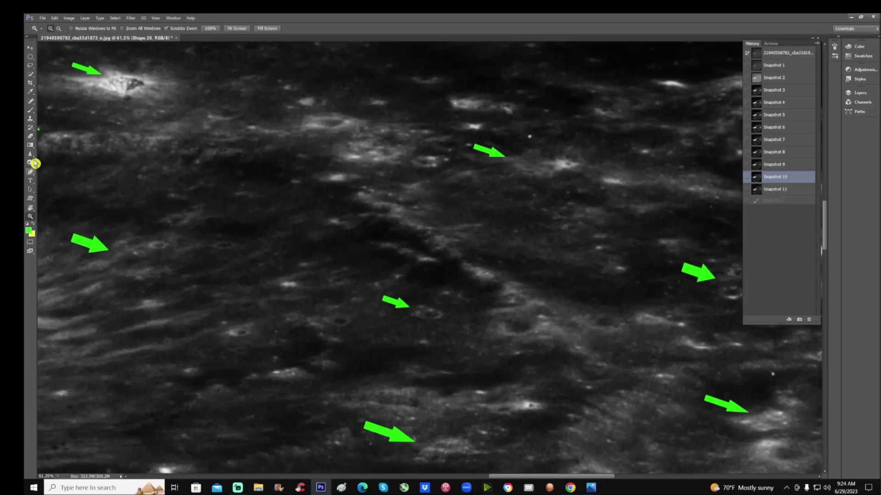
On Snapshot 9, mark the small crater below the diagonal ridge with two green arrows and small curved strokes, and discard the markings.
click(32, 112)
key(ctrl+alt+z)
drag(473, 305, 467, 333)
drag(469, 332, 479, 326)
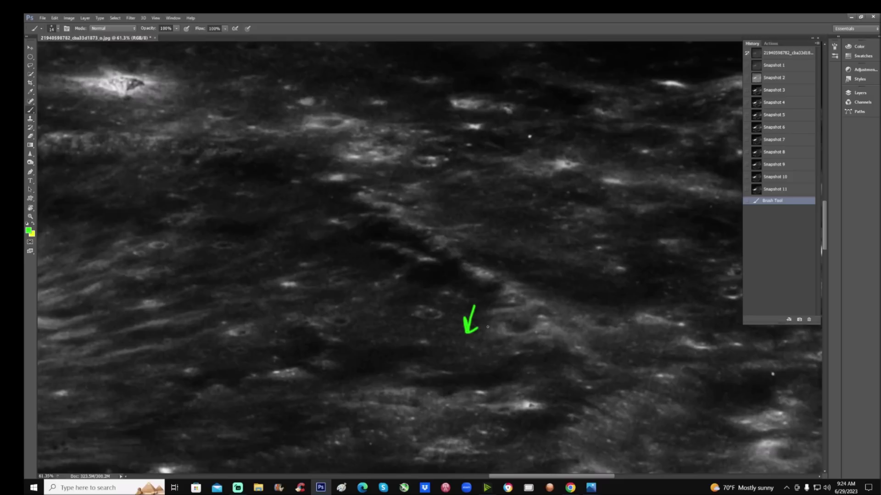
mouse_move(378, 331)
mouse_down()
mouse_move(417, 327)
mouse_move(424, 315)
mouse_move(434, 325)
mouse_move(437, 317)
mouse_up()
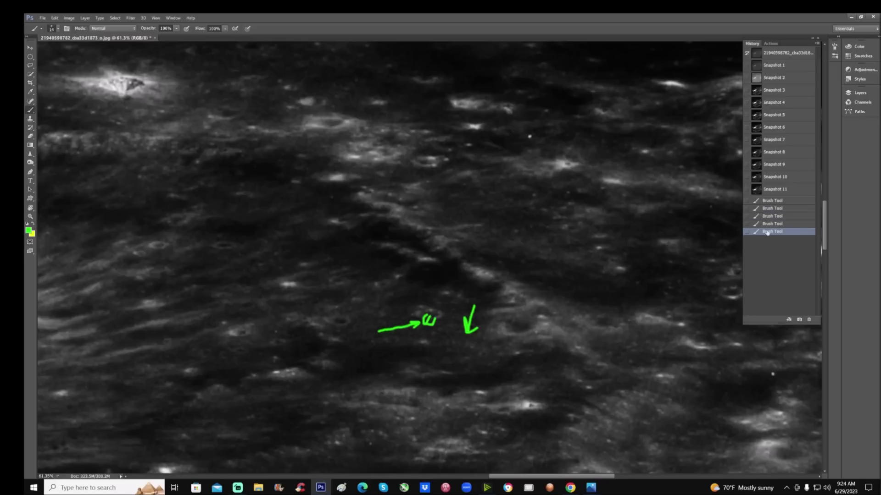
click(787, 166)
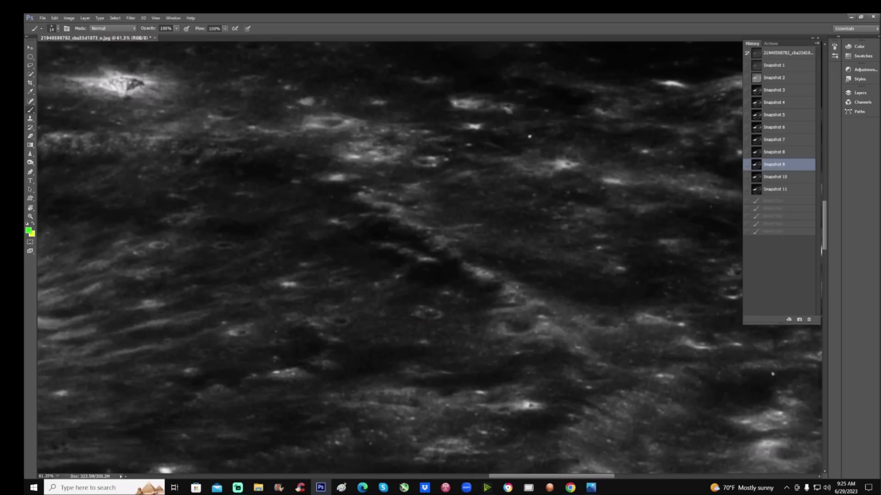
Brush an open green curve beneath the small crater southwest of the diagonal ridge.
mouse_move(419, 314)
mouse_down()
mouse_move(414, 320)
mouse_move(442, 331)
mouse_move(440, 314)
mouse_up()
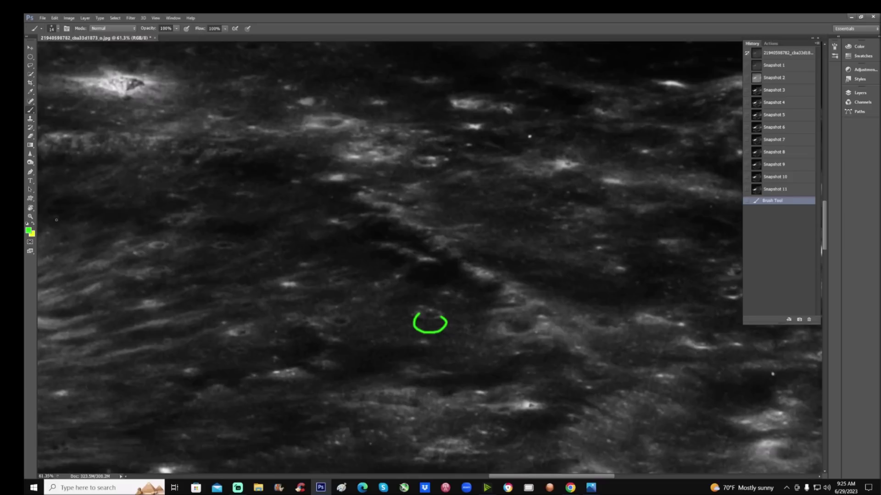
click(30, 216)
drag(186, 193, 178, 211)
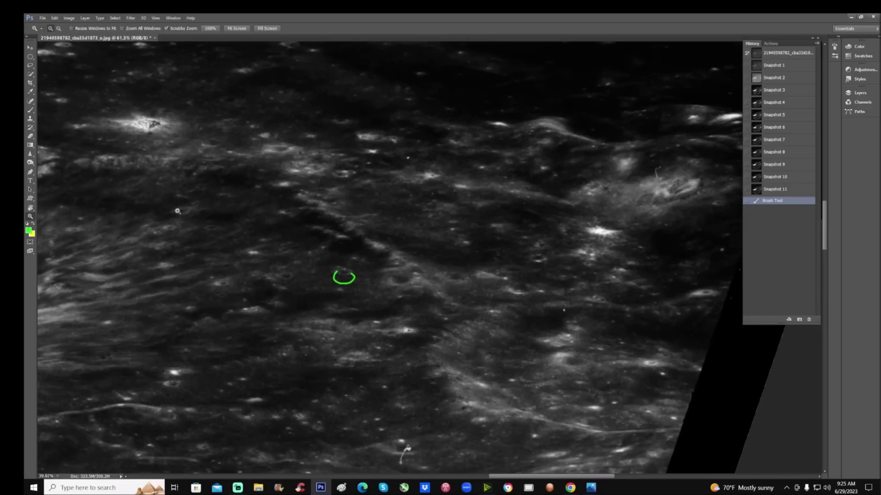
Compare the arrow-marked Snapshot 10 with Snapshot 1 across the bright rayed crater and the terrain east of it.
click(775, 176)
drag(557, 477, 527, 480)
drag(514, 309, 515, 308)
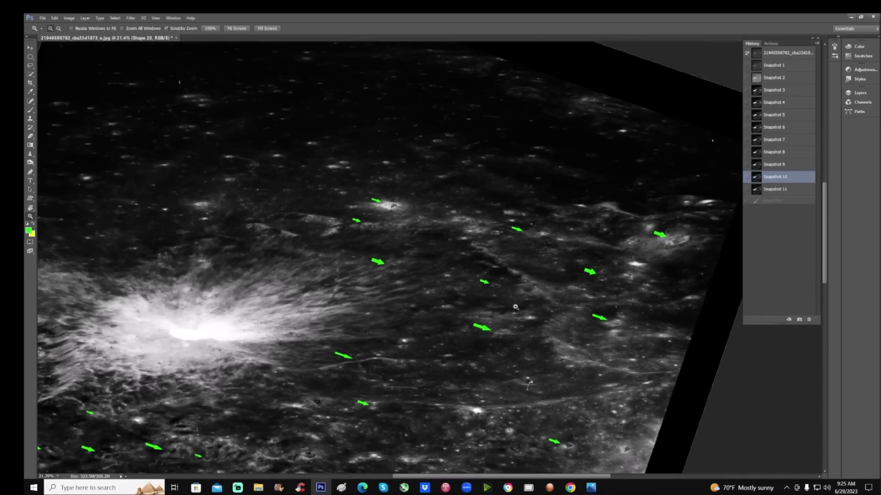
click(780, 65)
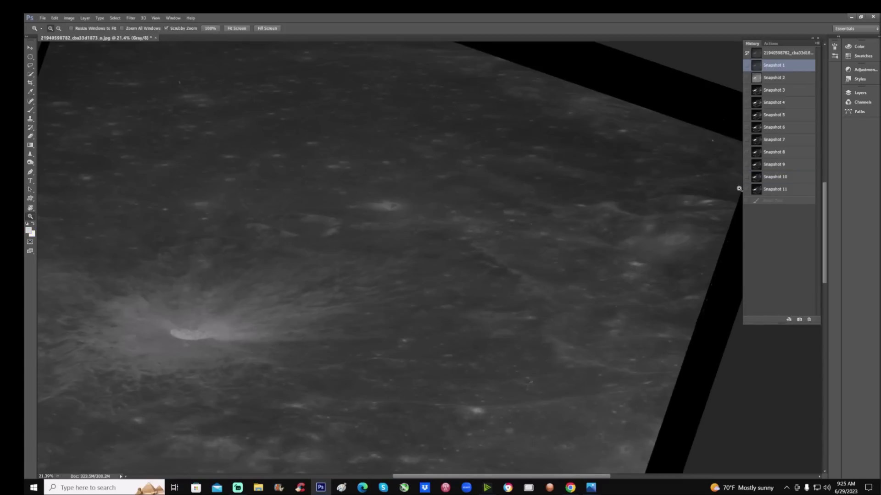
click(787, 189)
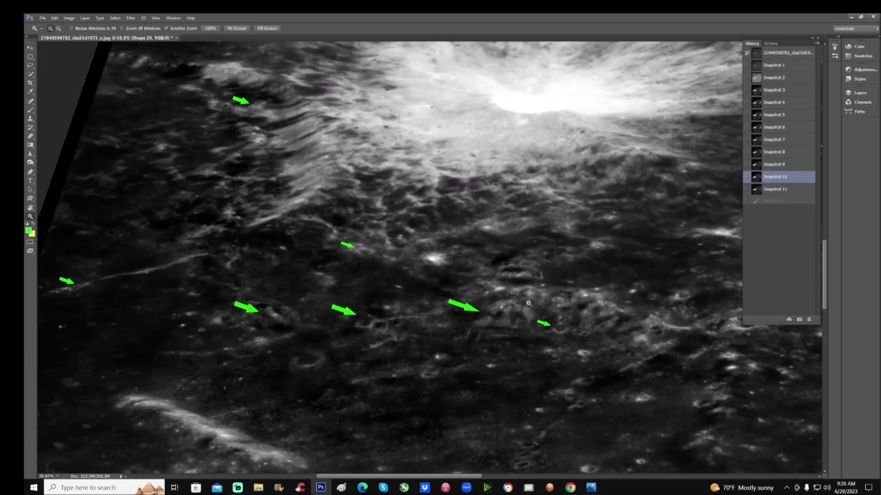
On Snapshot 10, examine the arrow-marked features in the rough terrain south of the bright rayed crater.
key(b)
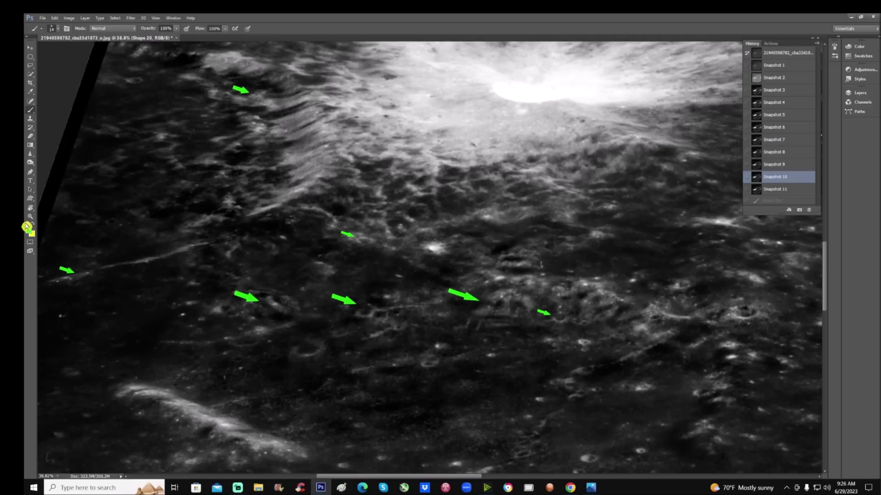
click(31, 216)
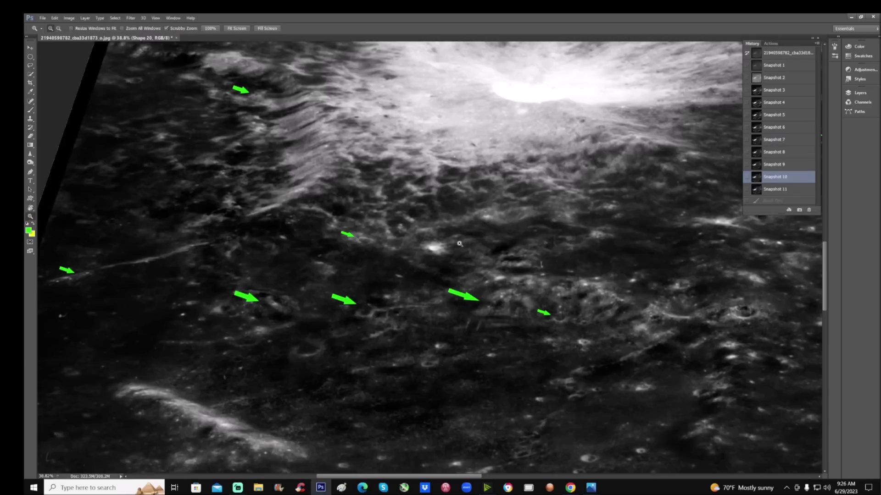
drag(462, 246, 440, 253)
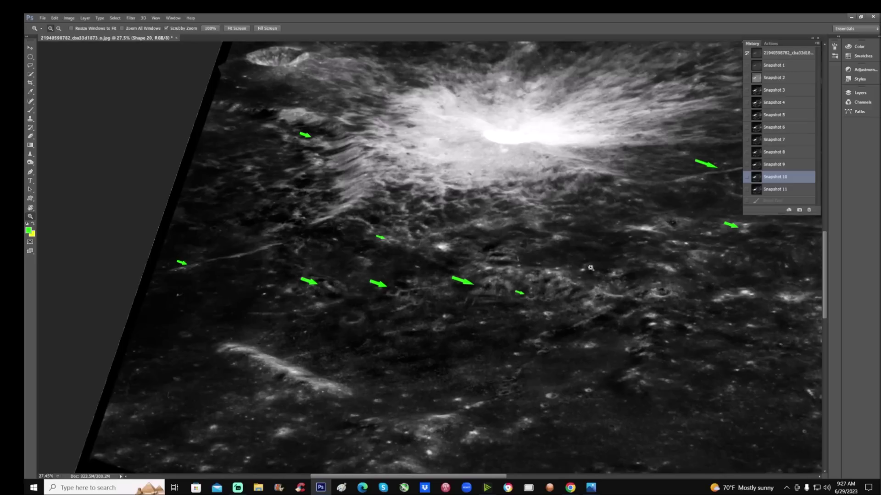
drag(555, 273, 571, 258)
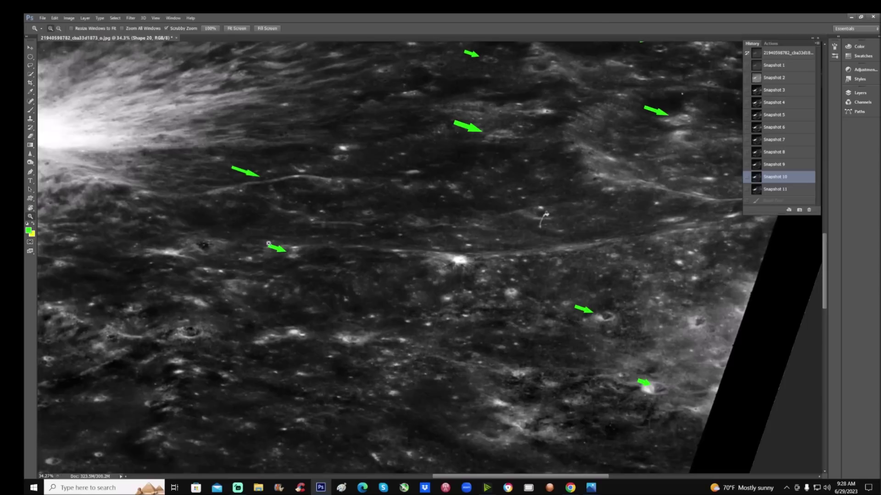
Inspect the arrow-marked lines and craters southeast of the bright crater, and finish on an overview of the arrows with the history list collapsed.
drag(255, 261, 260, 257)
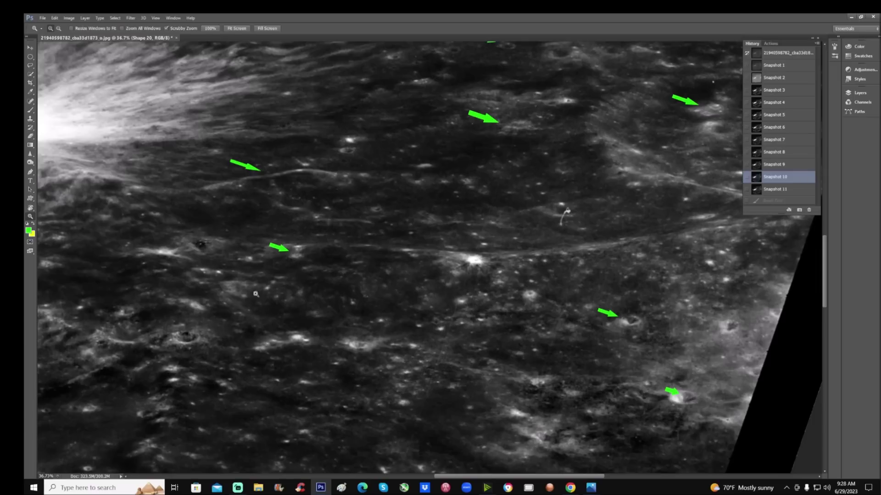
scroll(434, 368, down, 3)
scroll(534, 356, down, 2)
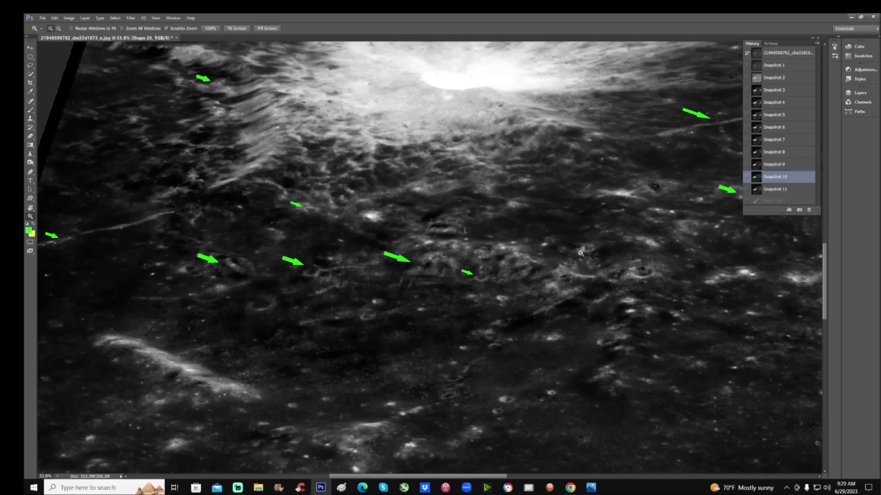
drag(557, 244, 543, 262)
scroll(526, 461, up, 1)
click(863, 329)
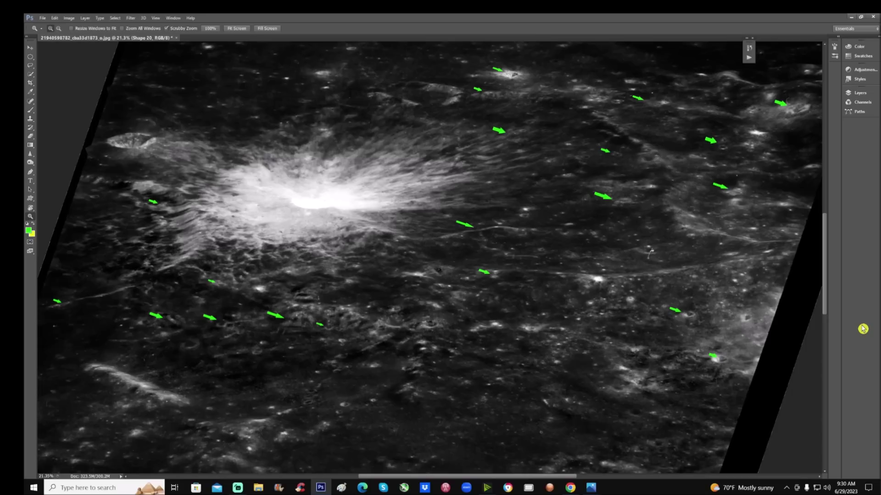